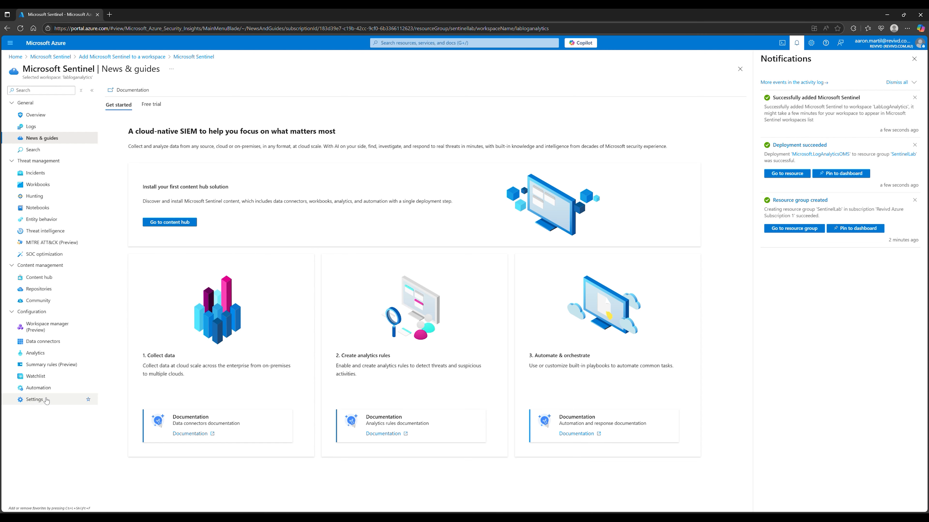
Review the Microsoft Sentinel pricing tiers in the workspace settings, from 100 GB/day up to Pay-as-you-go.
click(41, 403)
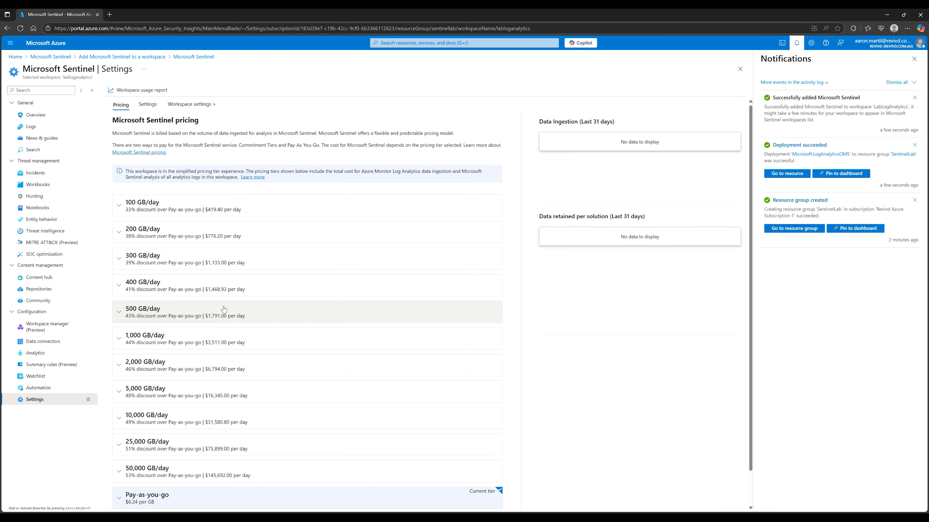
scroll(223, 315, down, 1)
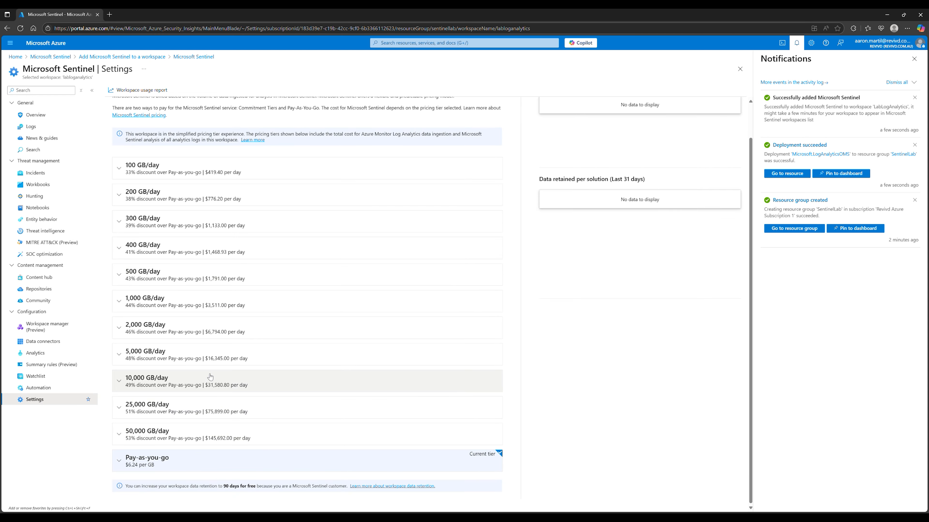
scroll(208, 379, up, 1)
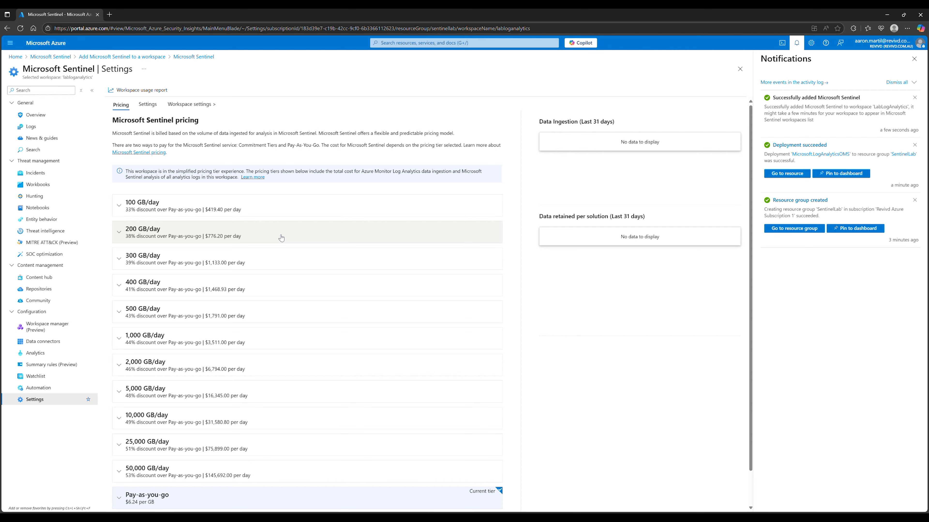
scroll(262, 379, down, 1)
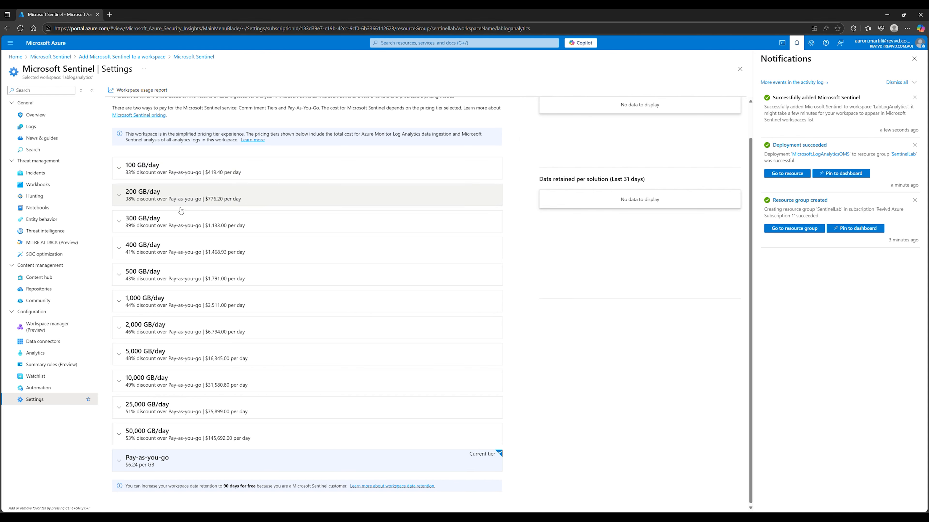
scroll(292, 230, up, 1)
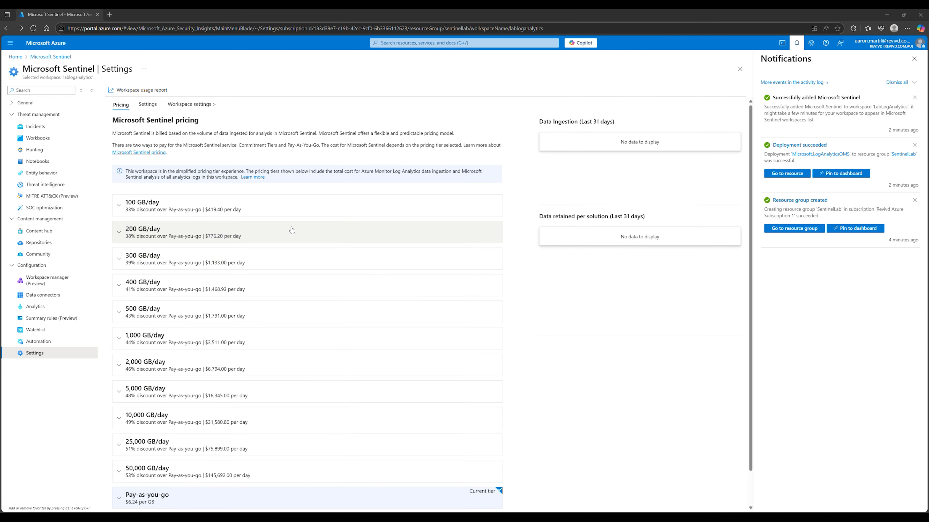
In the Sentinel settings, grant playbook permissions on the SentinelLab resource group.
click(151, 107)
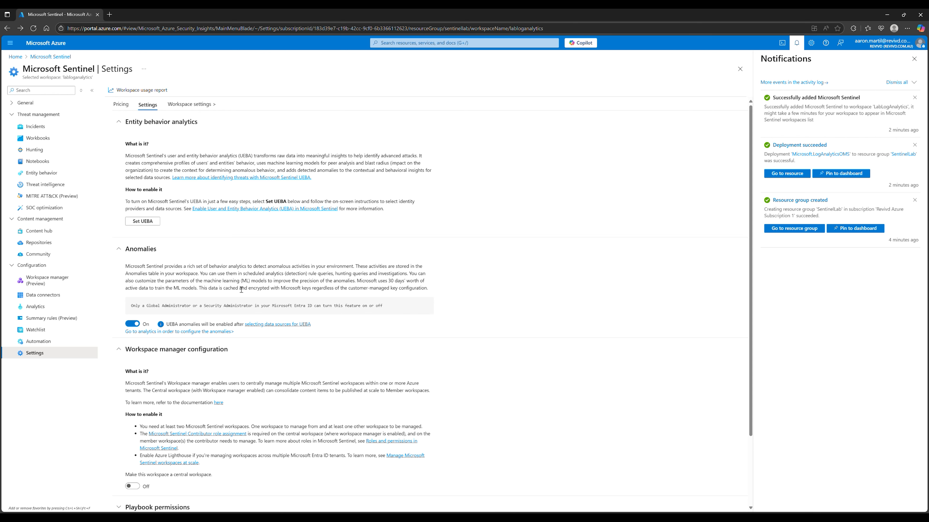
scroll(198, 331, down, 3)
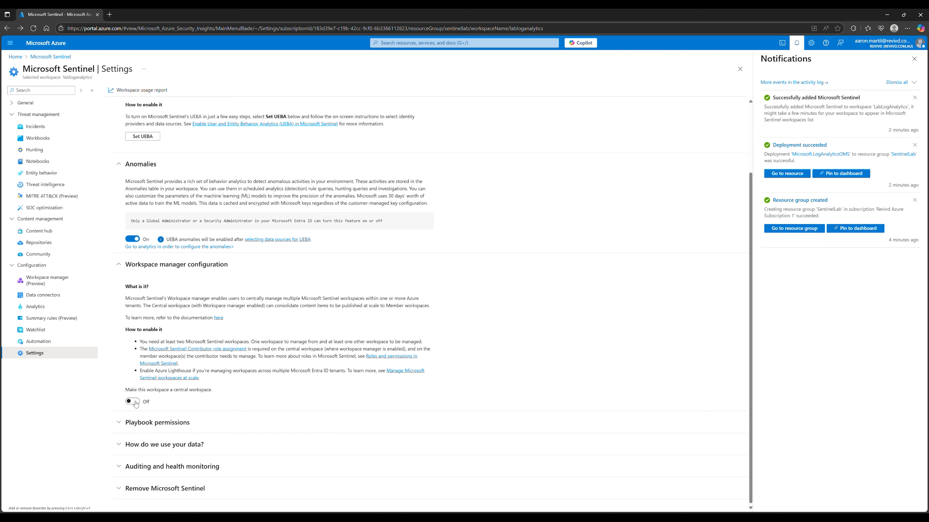
click(132, 426)
scroll(165, 399, down, 3)
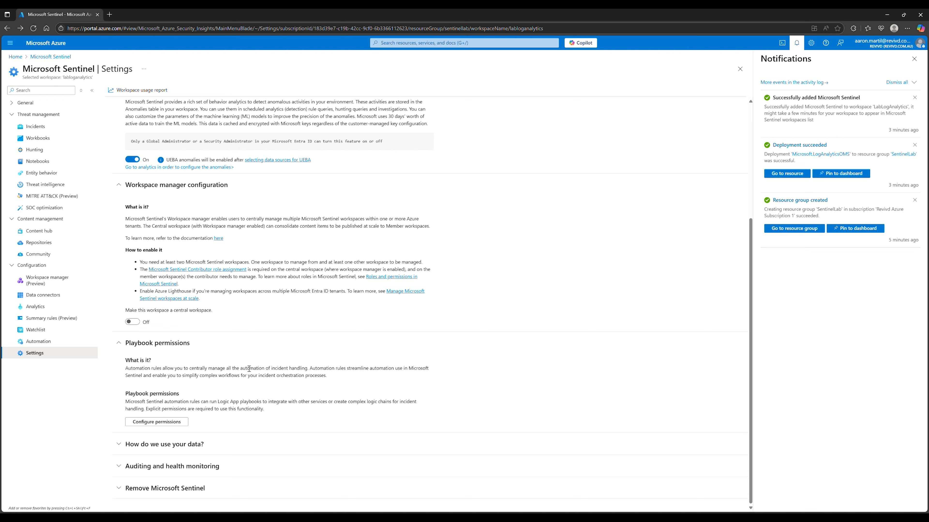
click(171, 422)
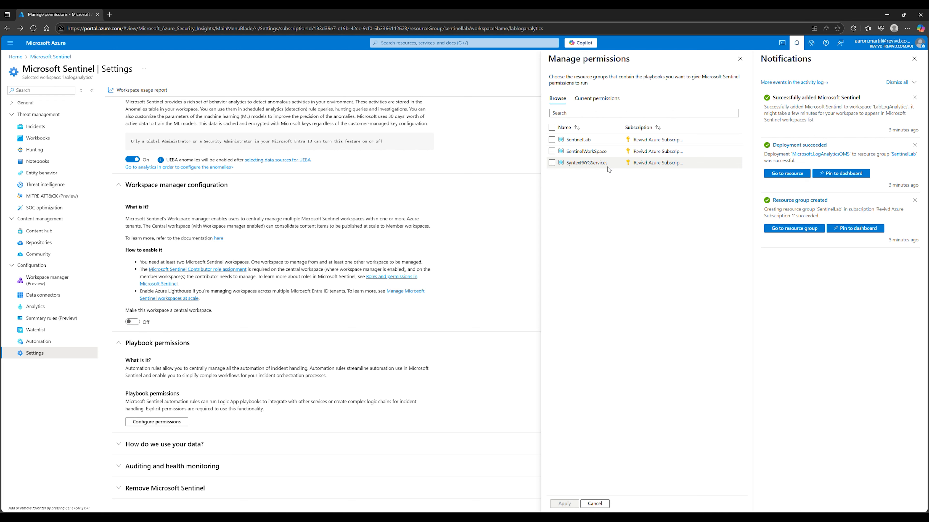
click(552, 140)
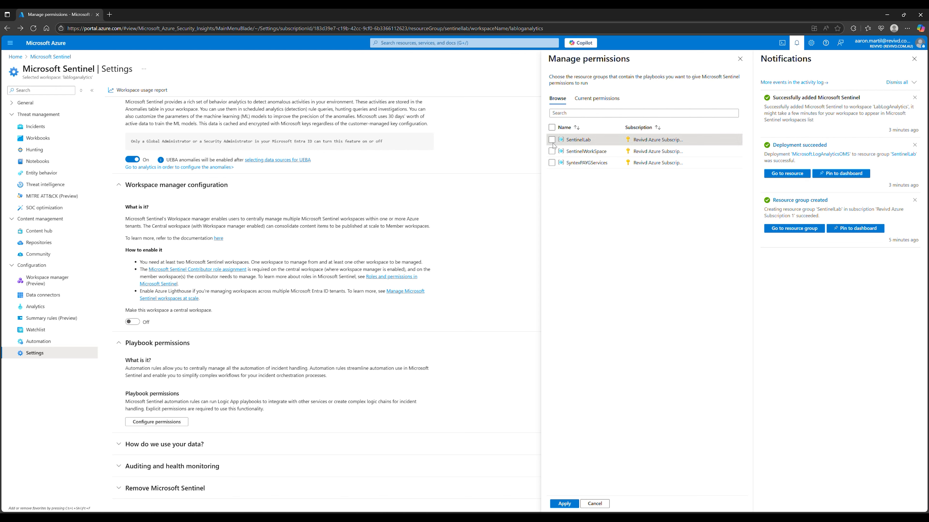
click(573, 505)
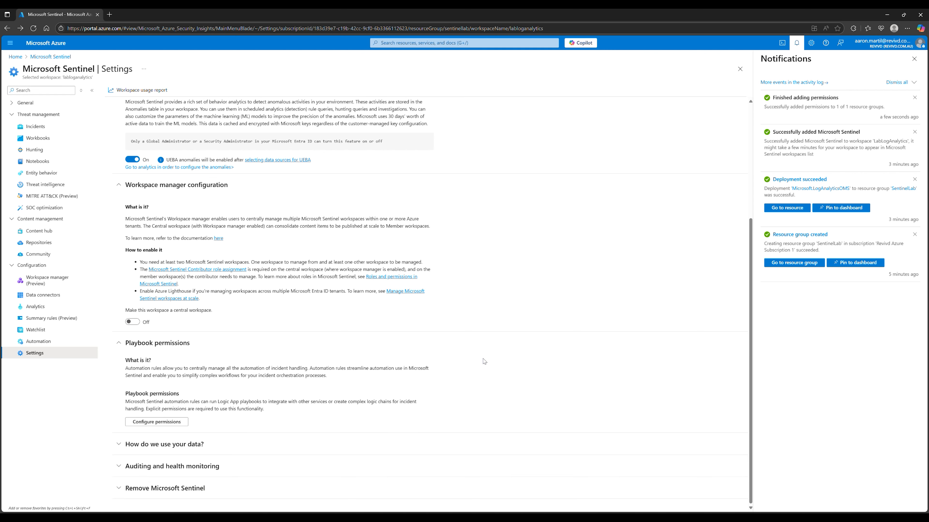
Go to the workspace's data connectors and open the Content hub from there.
scroll(483, 361, up, 5)
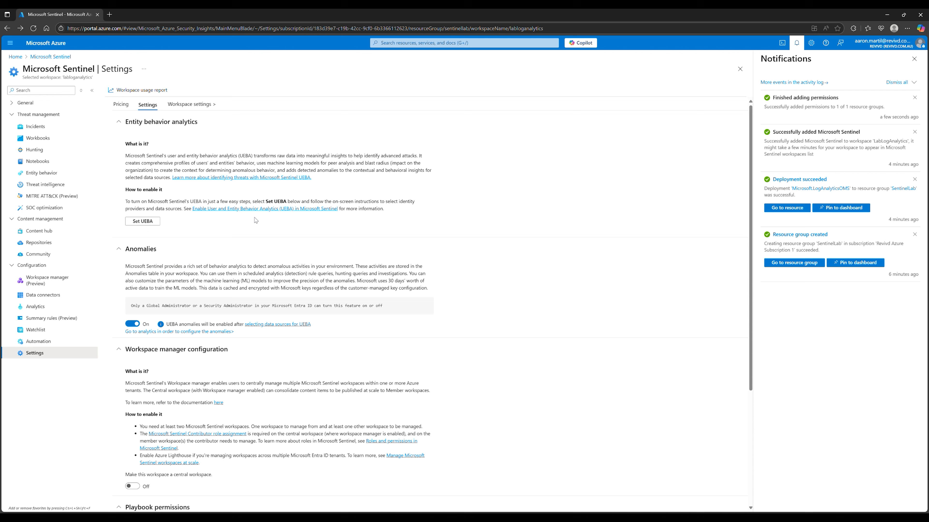
click(40, 299)
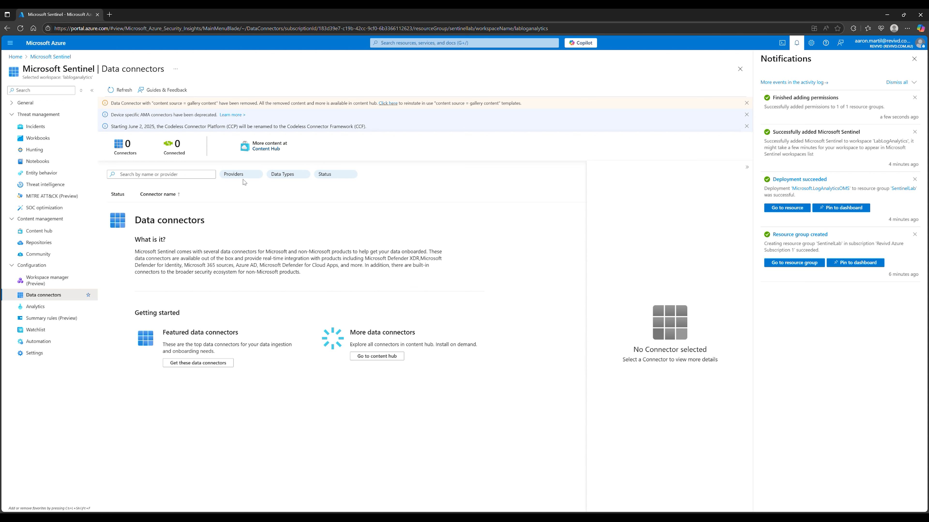
click(279, 150)
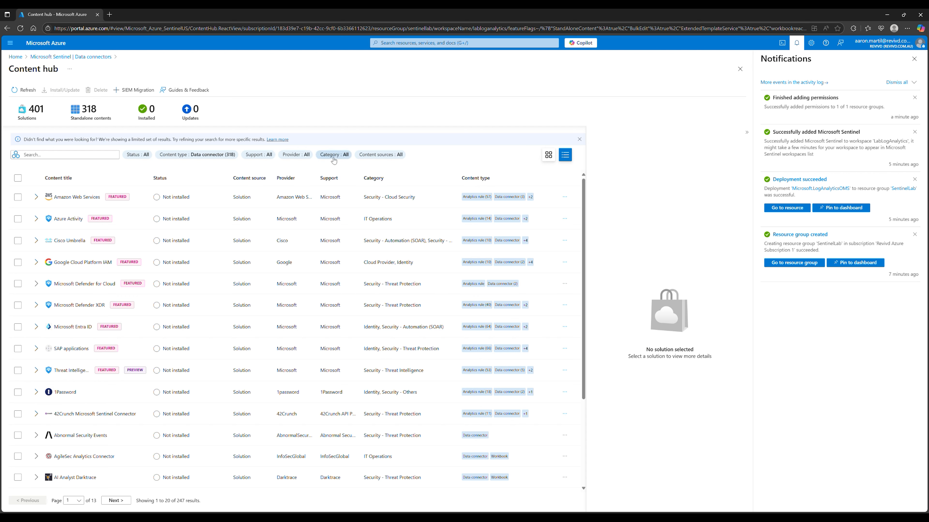
Filter the Content hub solutions to show only those with Microsoft as the provider.
click(299, 156)
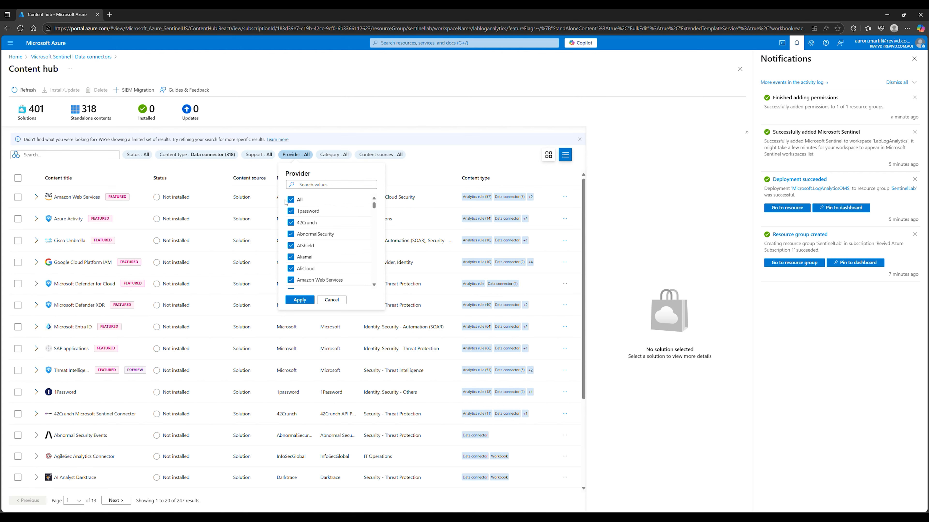
click(289, 200)
click(311, 189)
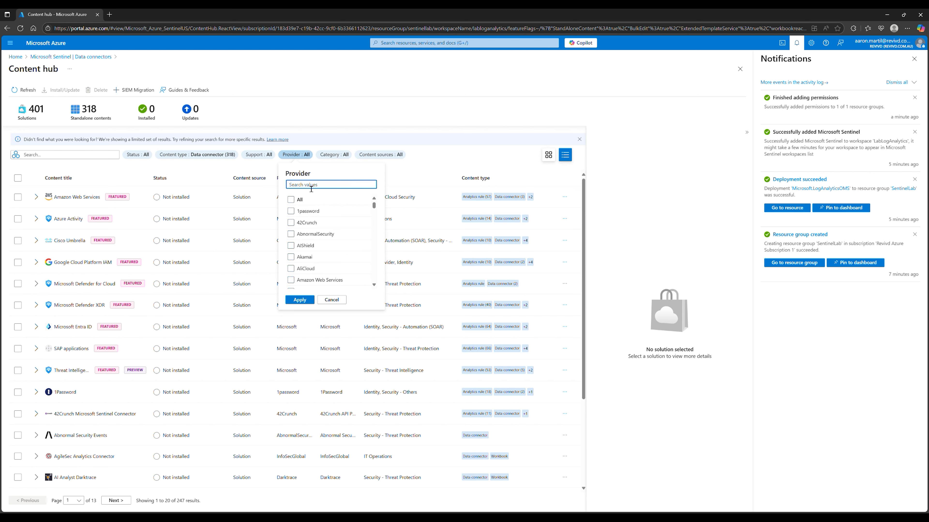
text(Microsoft)
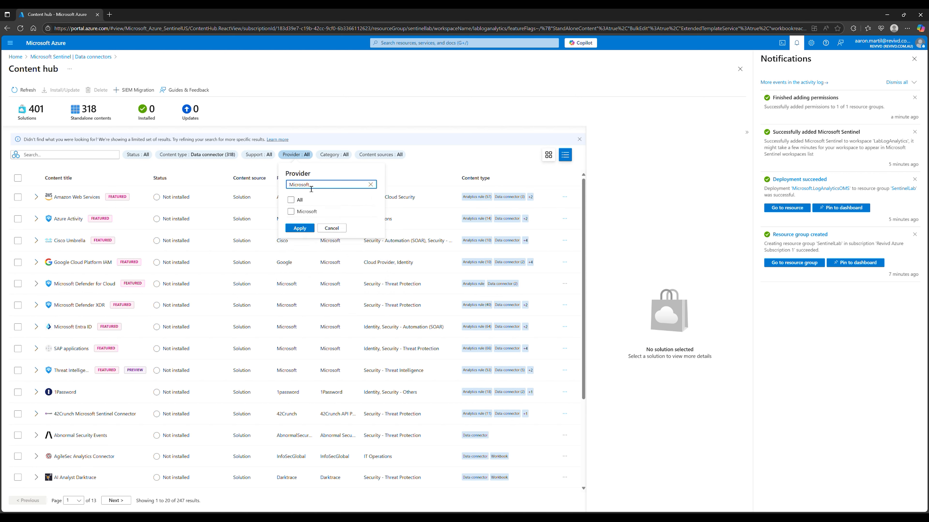
click(291, 211)
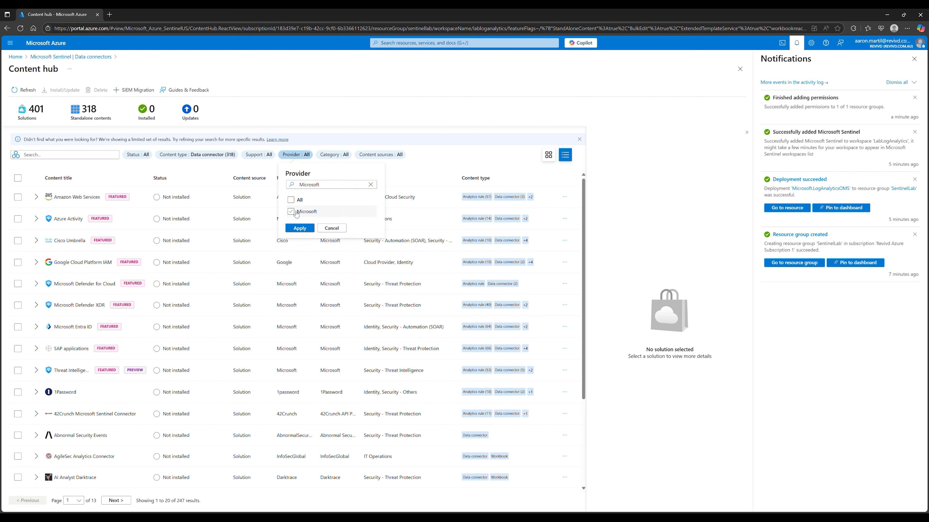
click(299, 228)
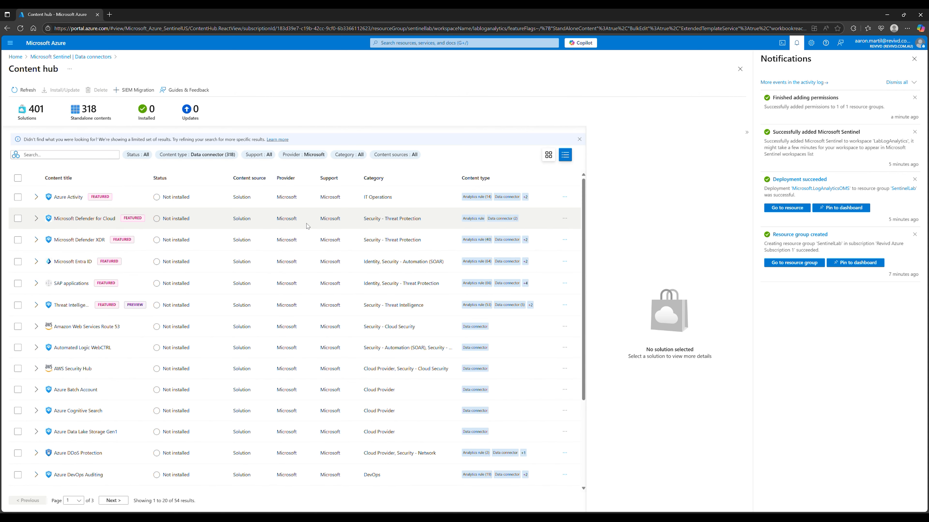
Install the Microsoft Entra ID solution from the filtered Content hub list.
scroll(315, 256, down, 3)
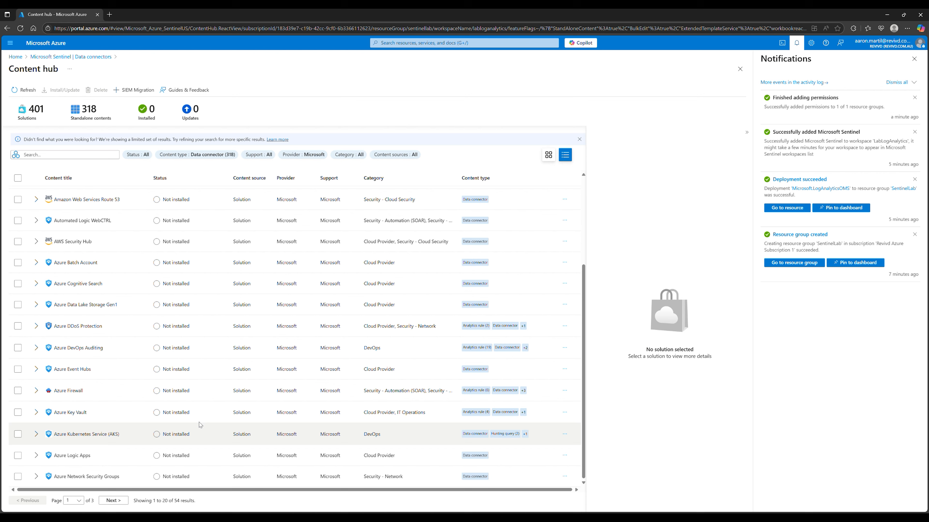
scroll(145, 412, up, 3)
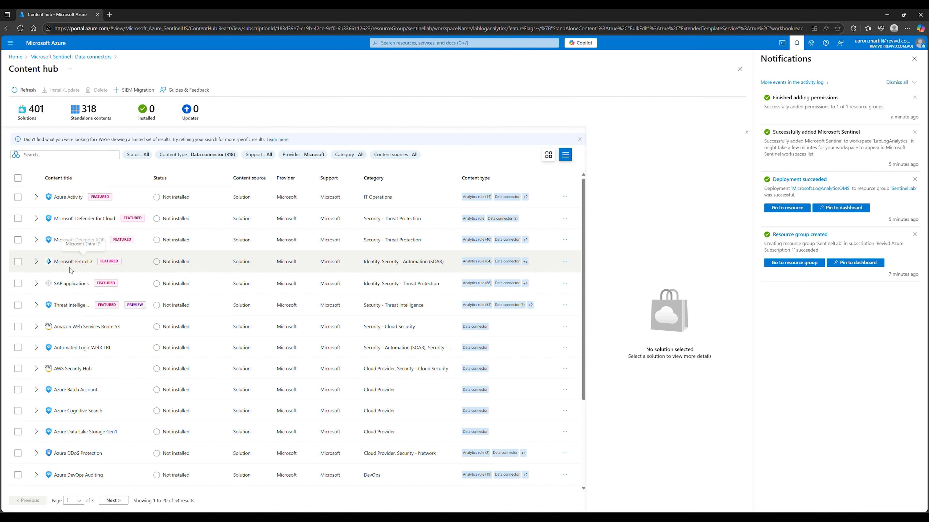
click(20, 263)
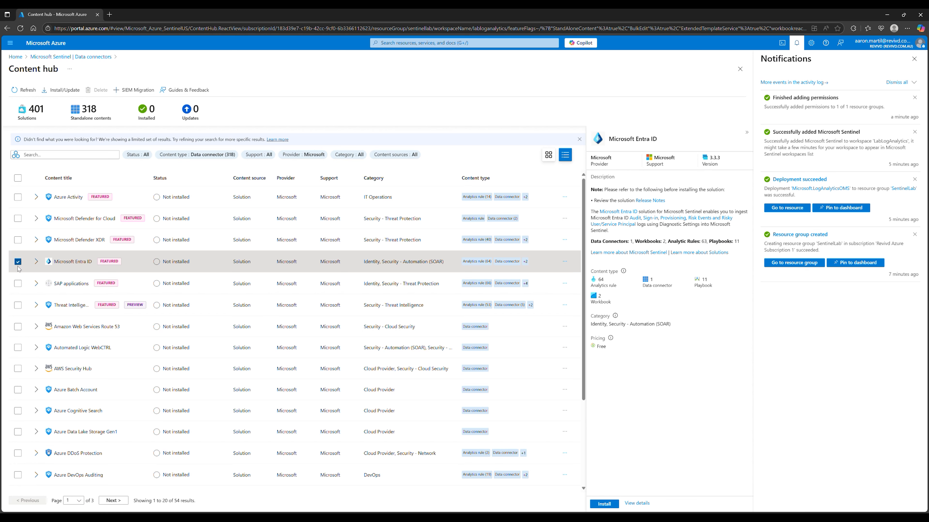
click(605, 505)
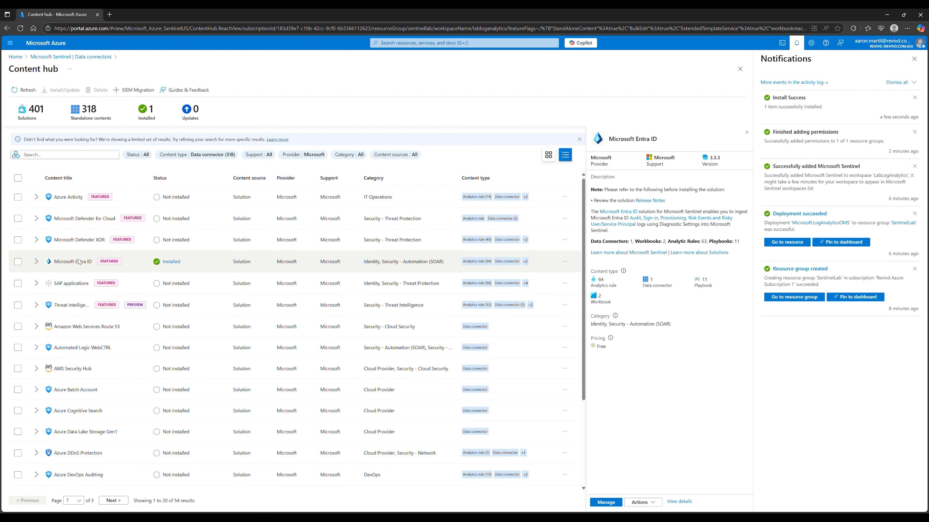
Find the Microsoft 365 solution on the second page of Content hub results and install it.
scroll(90, 260, down, 3)
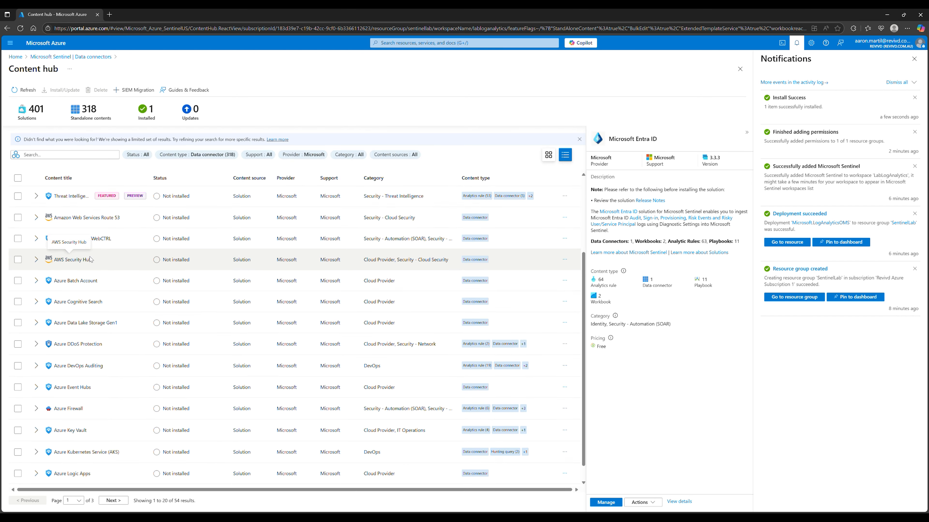
click(114, 501)
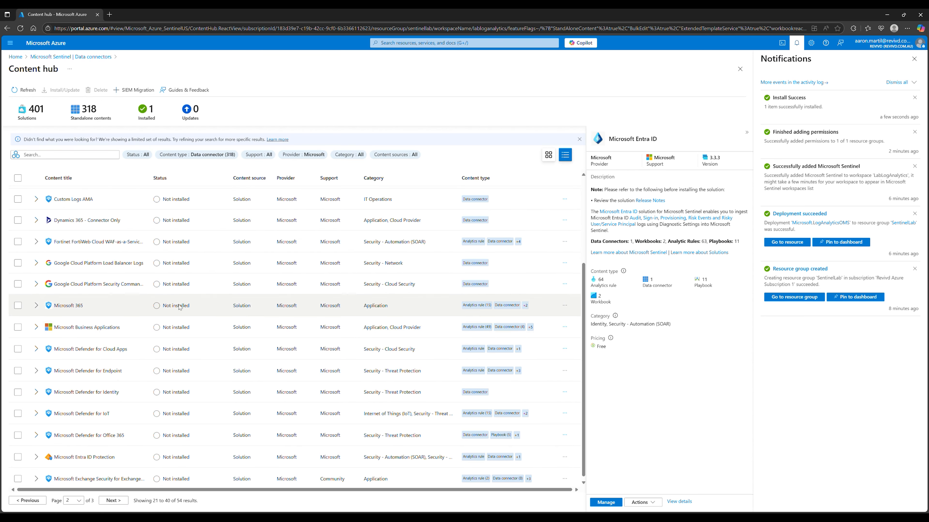
scroll(142, 306, up, 3)
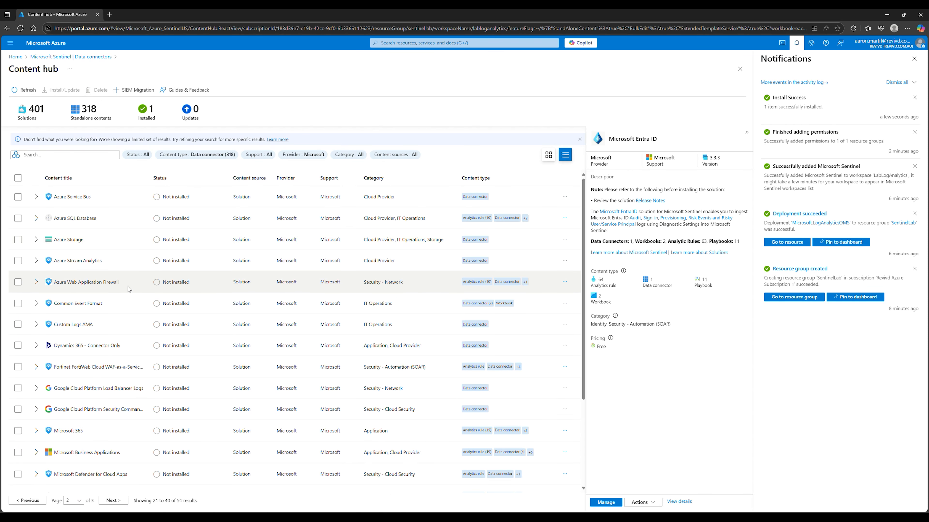
scroll(129, 290, down, 1)
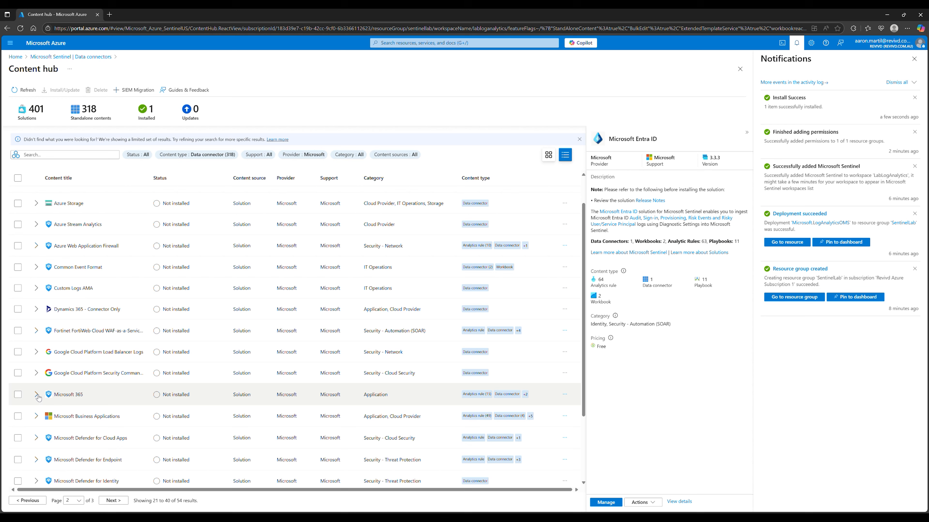
click(17, 395)
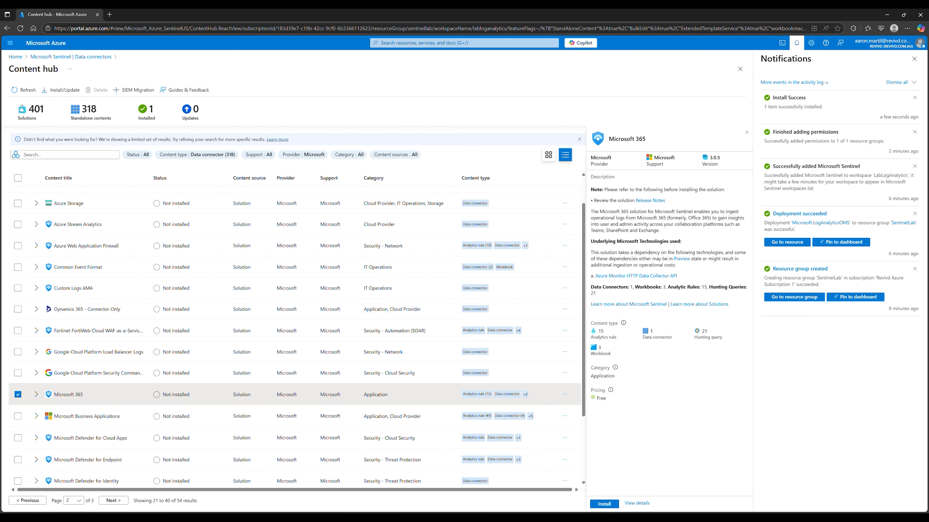
click(602, 506)
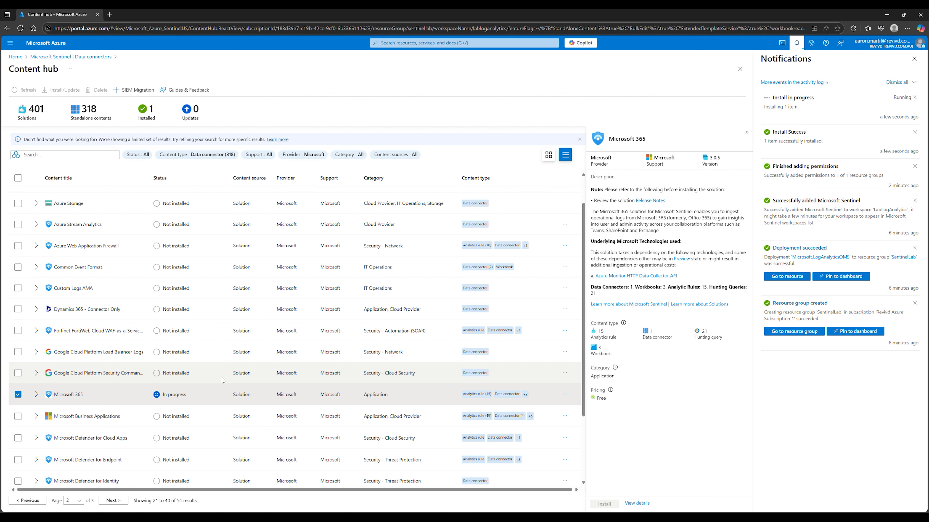
Install the Microsoft Defender for Office 365 solution from the same page of results.
scroll(223, 380, down, 3)
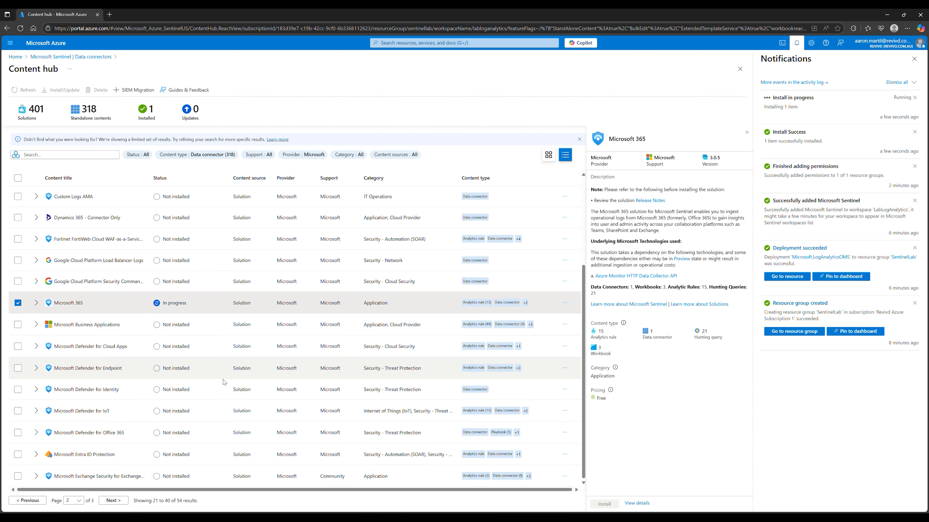
click(18, 433)
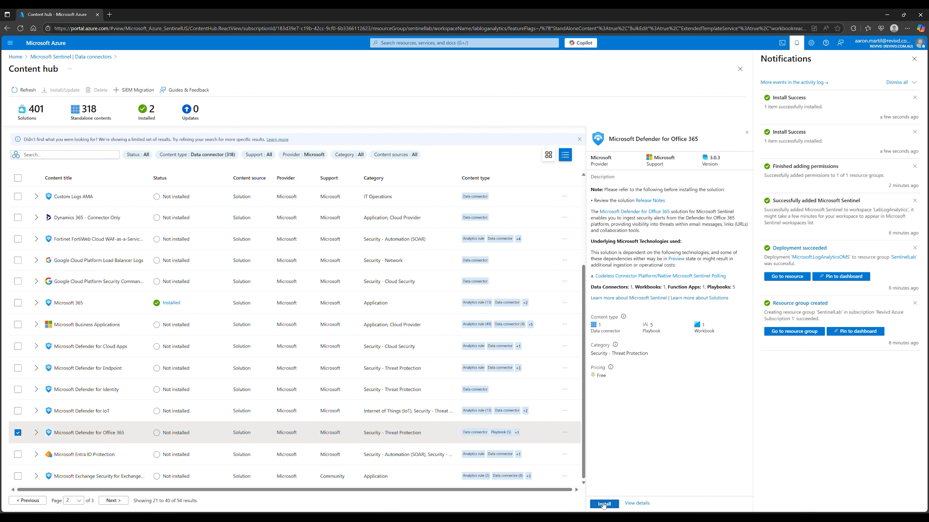
click(603, 504)
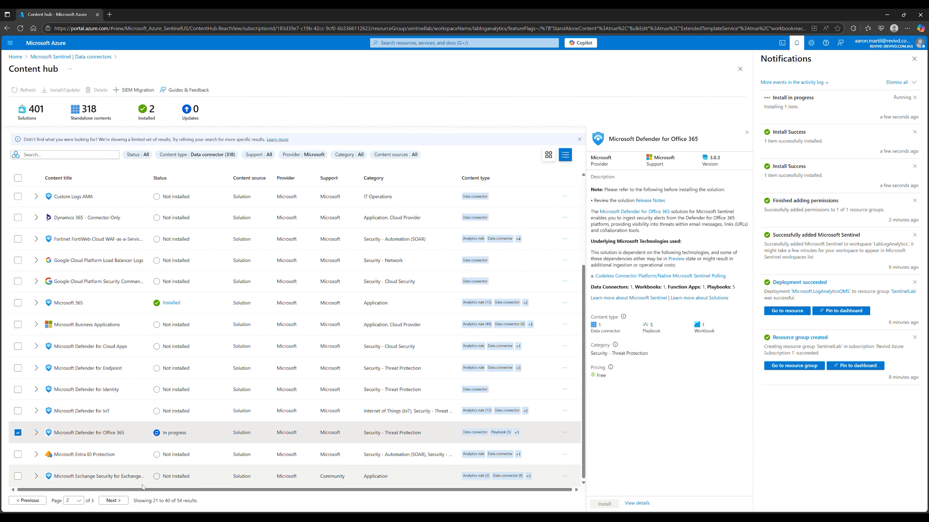
Check the third page of solutions, and return to the data connectors to refresh the connector list.
click(114, 501)
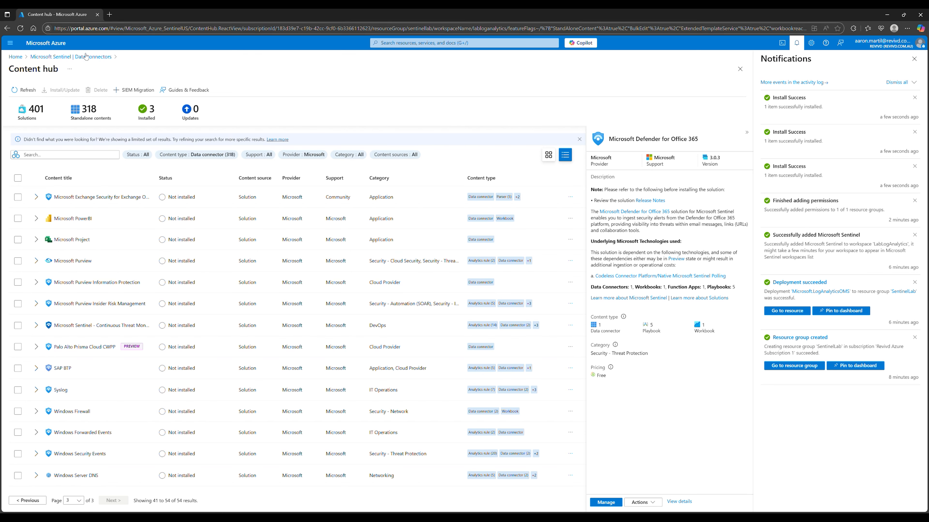
click(108, 59)
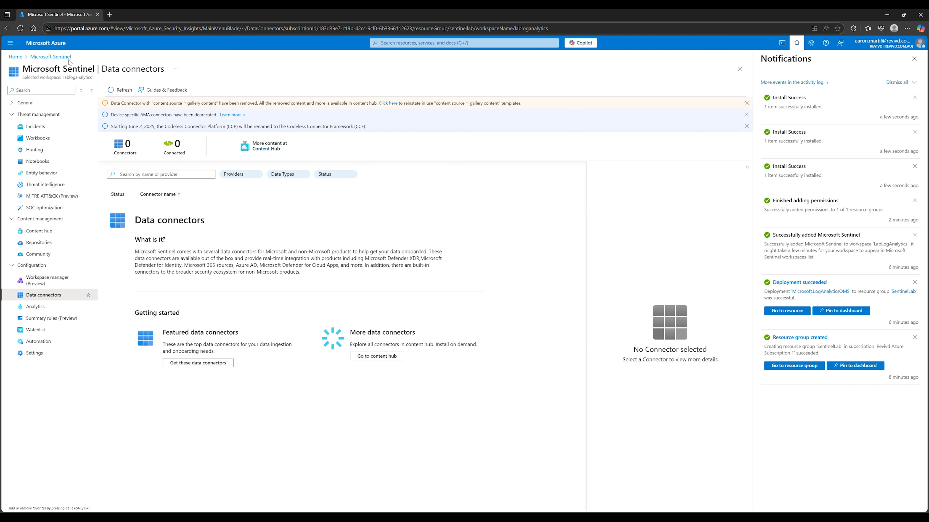
click(122, 91)
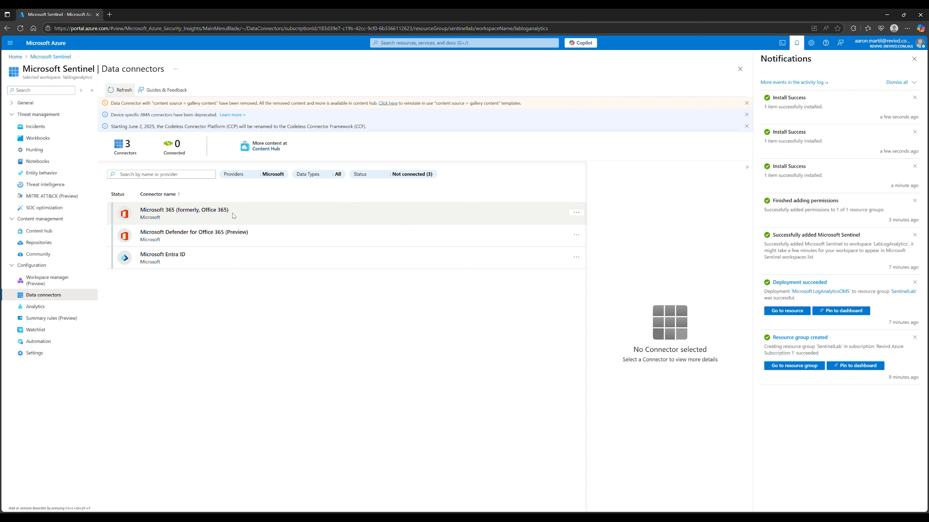
Open the Microsoft Entra ID connector page, enable all fifteen log types from Sign-In Logs to Remote Network Health Logs, and apply the changes.
click(246, 258)
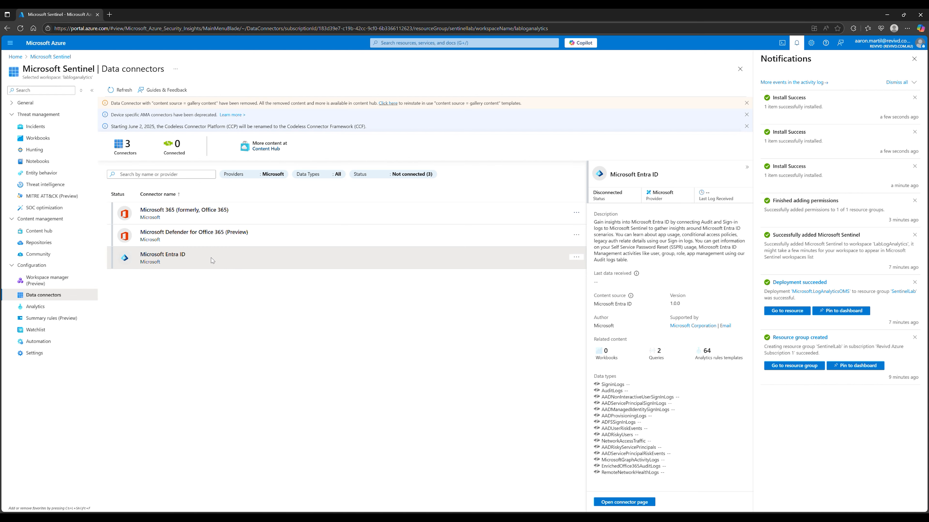
click(631, 502)
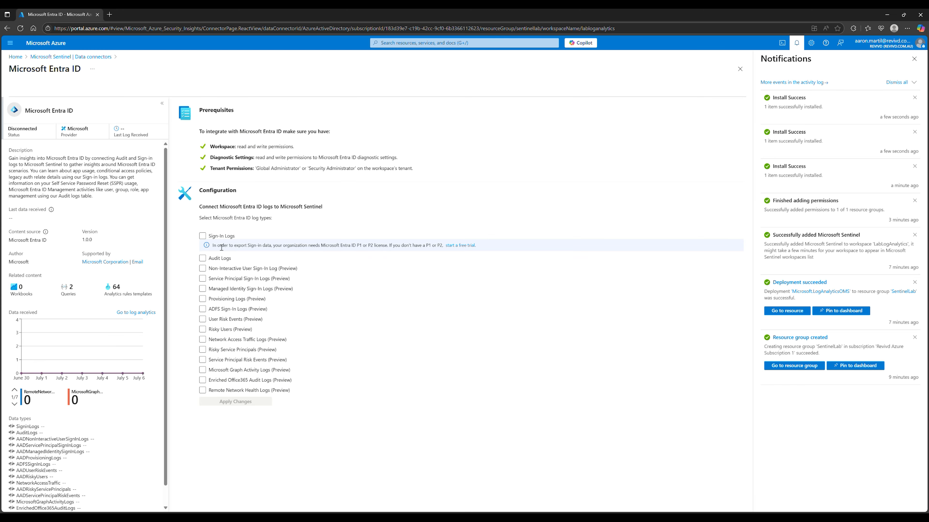
click(202, 236)
click(202, 258)
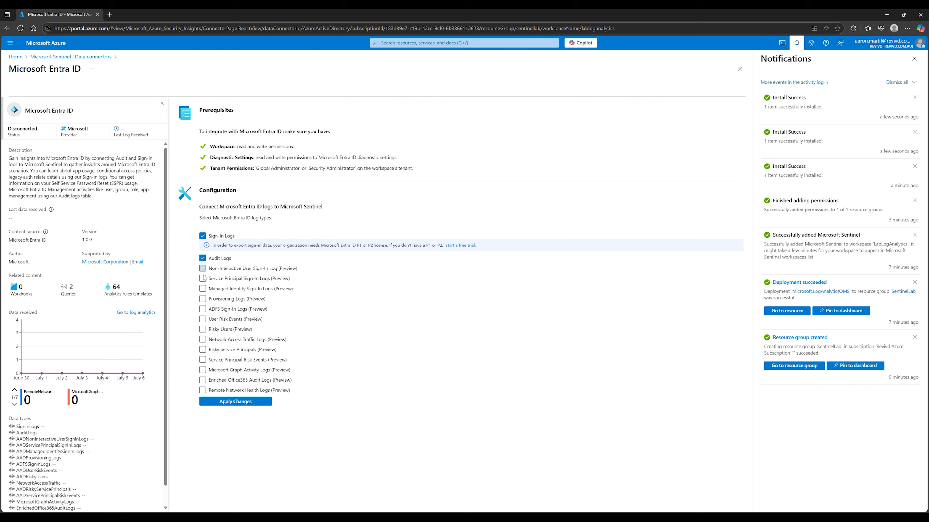
click(202, 268)
click(202, 279)
click(202, 289)
click(202, 299)
click(202, 309)
click(202, 319)
click(202, 330)
click(202, 339)
click(202, 351)
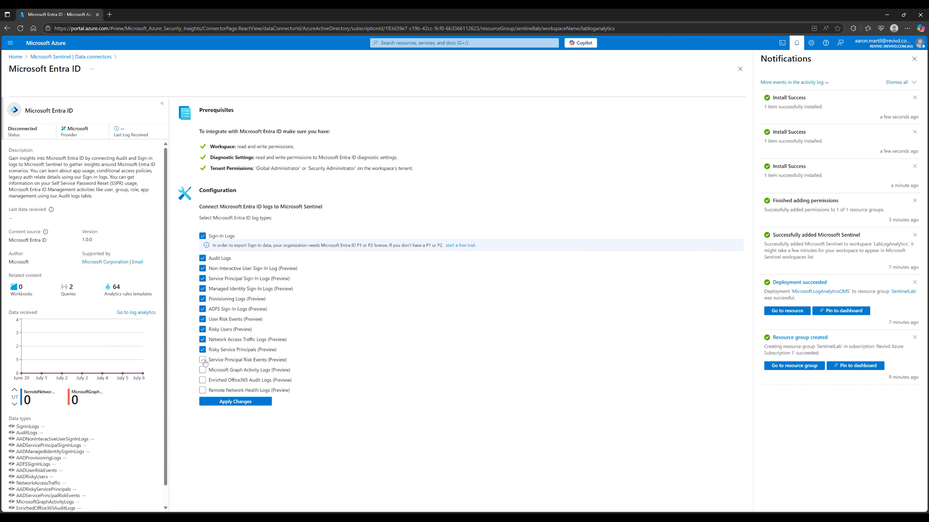
click(202, 360)
click(202, 371)
click(202, 380)
click(203, 391)
click(240, 402)
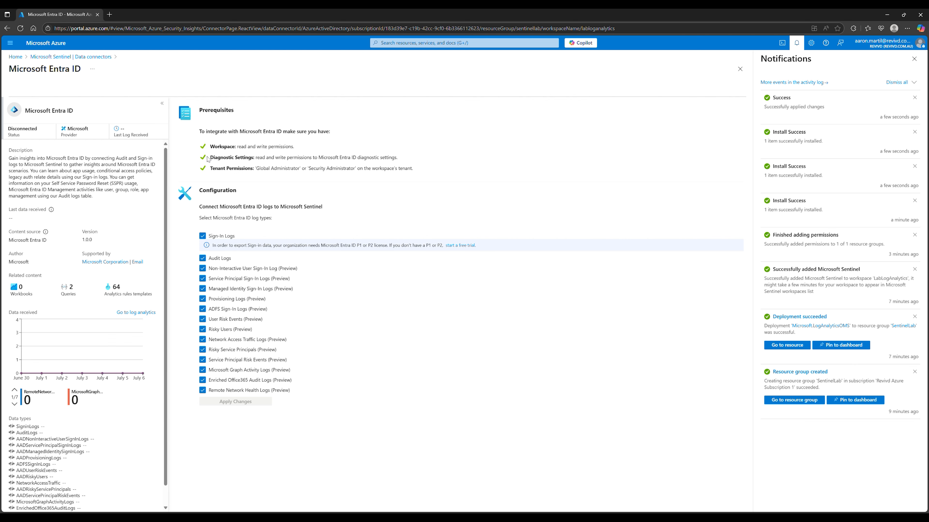
Reload the Entra ID connector page to check its status, and reopen the data connectors of the LabLogAnalytics Sentinel workspace.
click(22, 28)
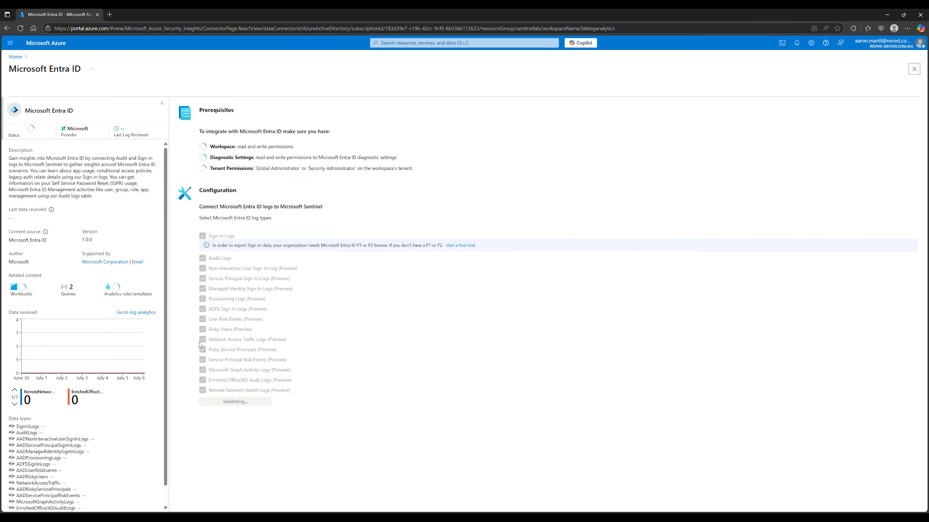
scroll(125, 378, down, 1)
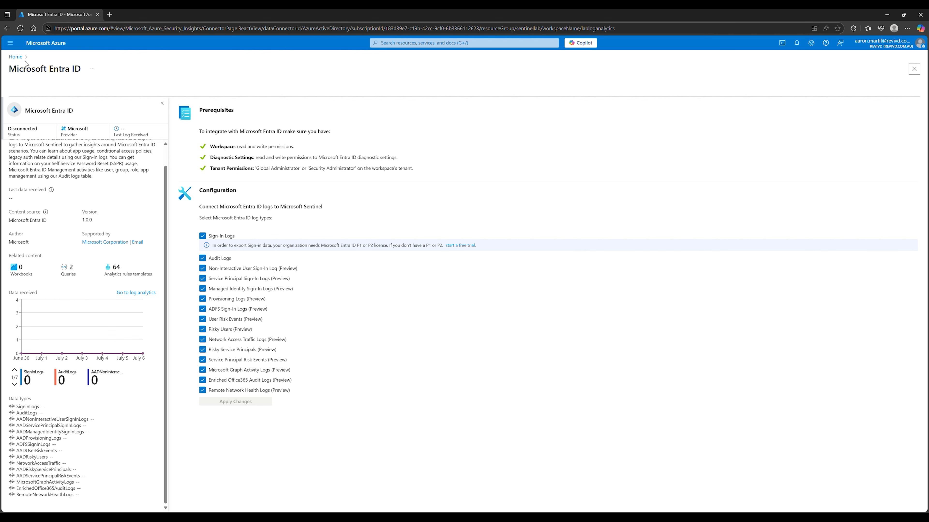
click(15, 56)
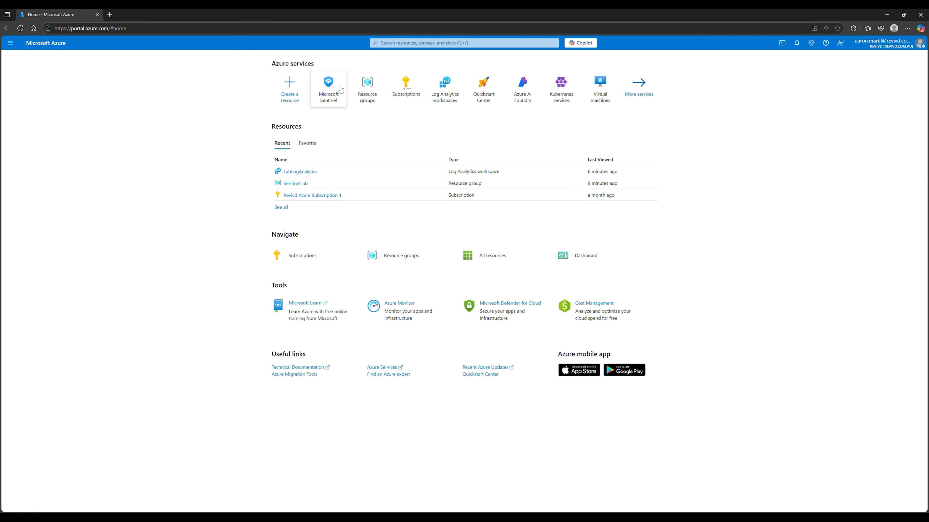
click(328, 85)
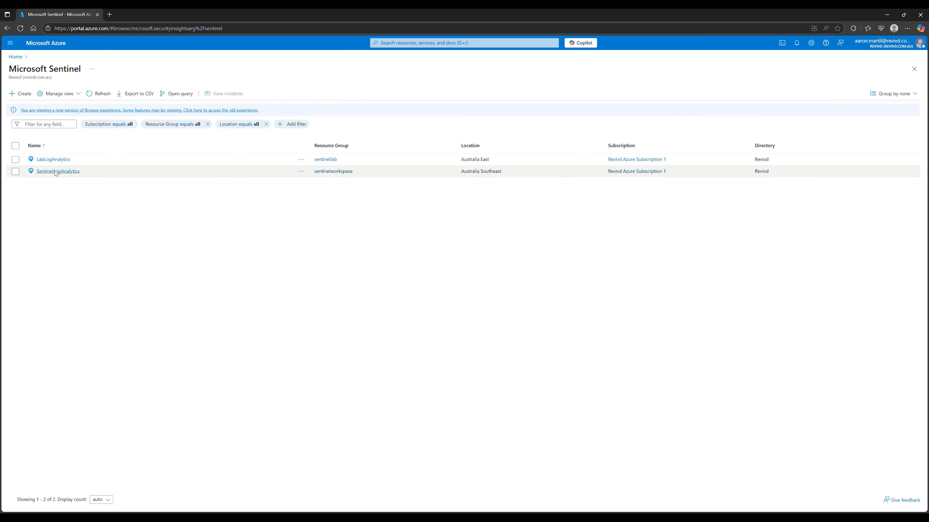
click(53, 160)
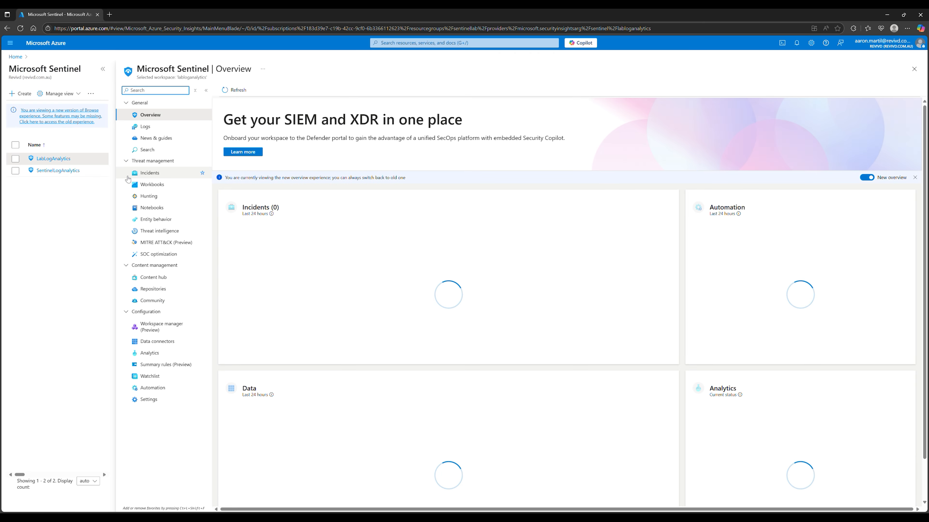
click(176, 342)
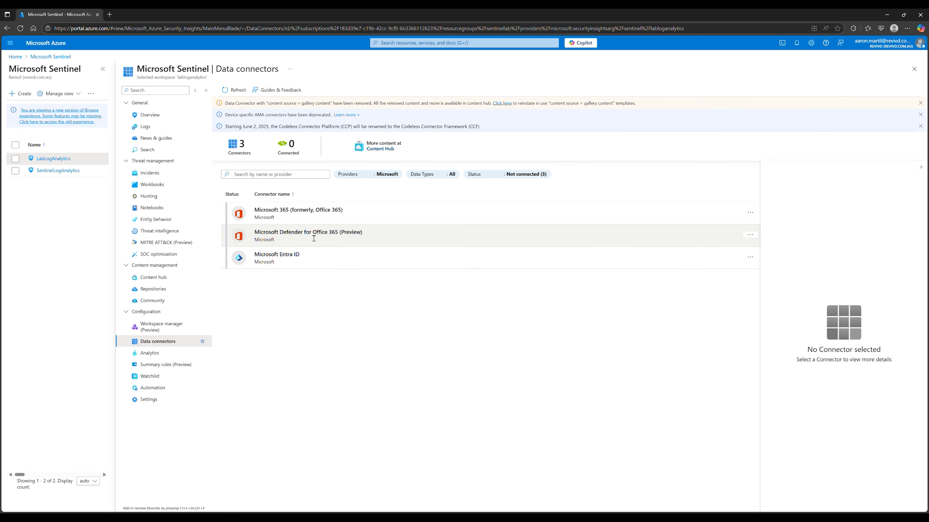
Connect the Microsoft 365 (formerly, Office 365) connector with the Exchange, SharePoint and Teams record types.
click(319, 216)
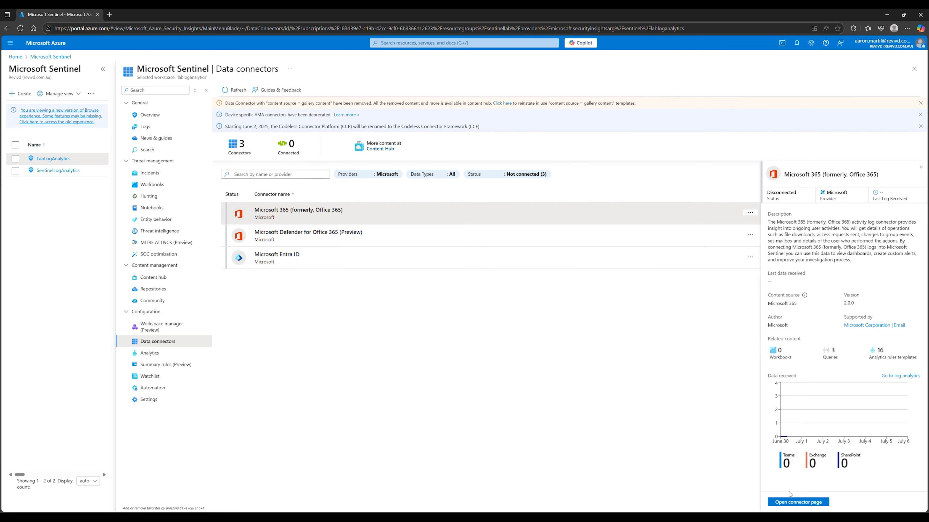
click(788, 502)
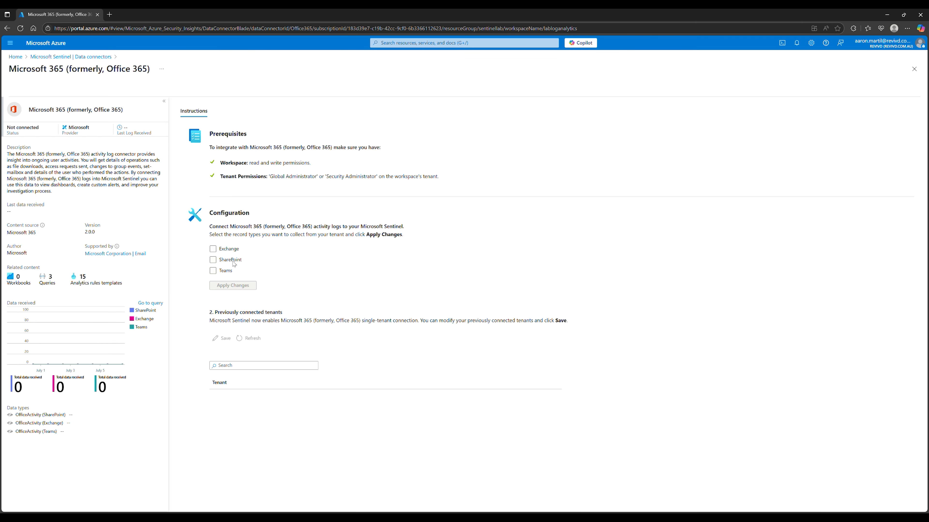
click(213, 250)
click(213, 260)
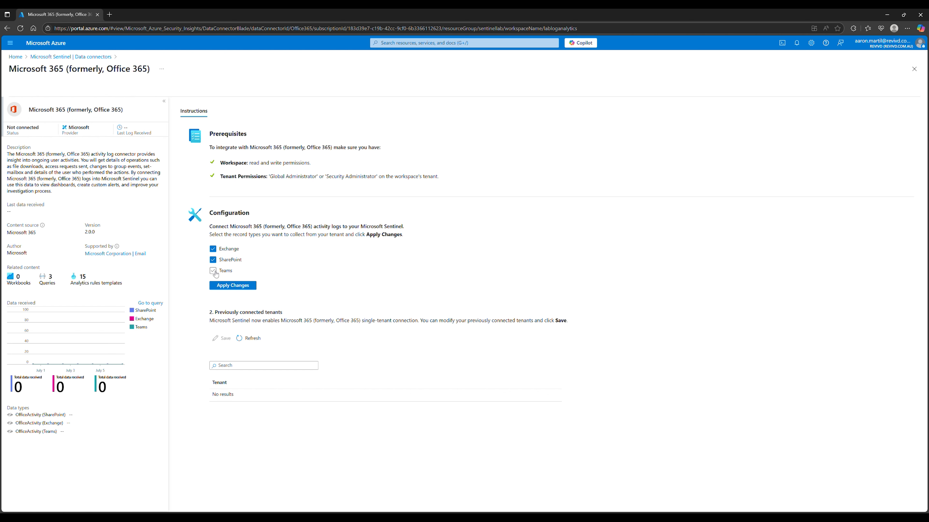
click(213, 271)
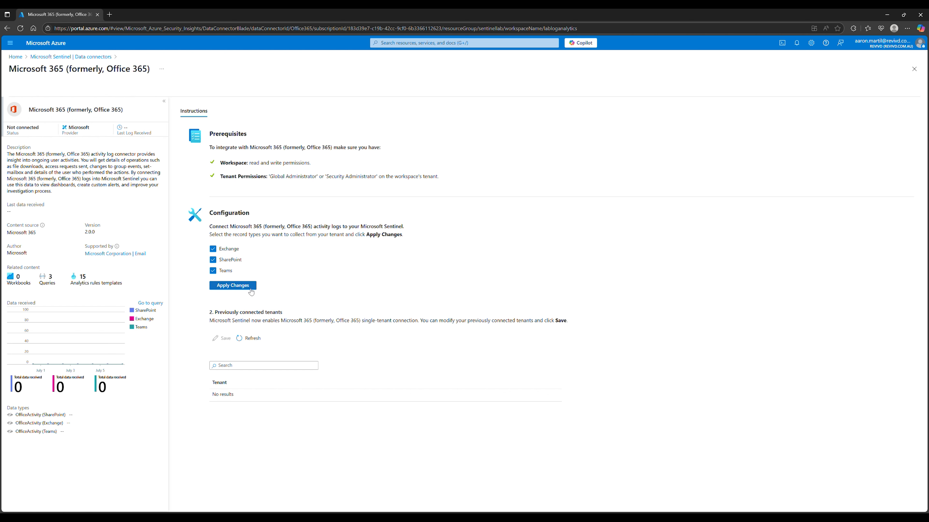
click(234, 287)
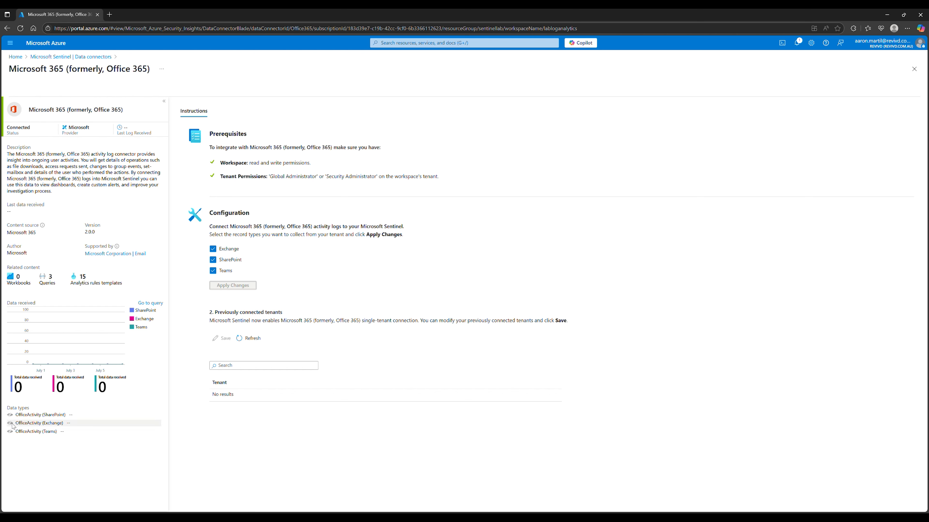
Return to the data connectors and connect Microsoft Defender for Office 365 (Preview) alerts from its connector page.
click(97, 57)
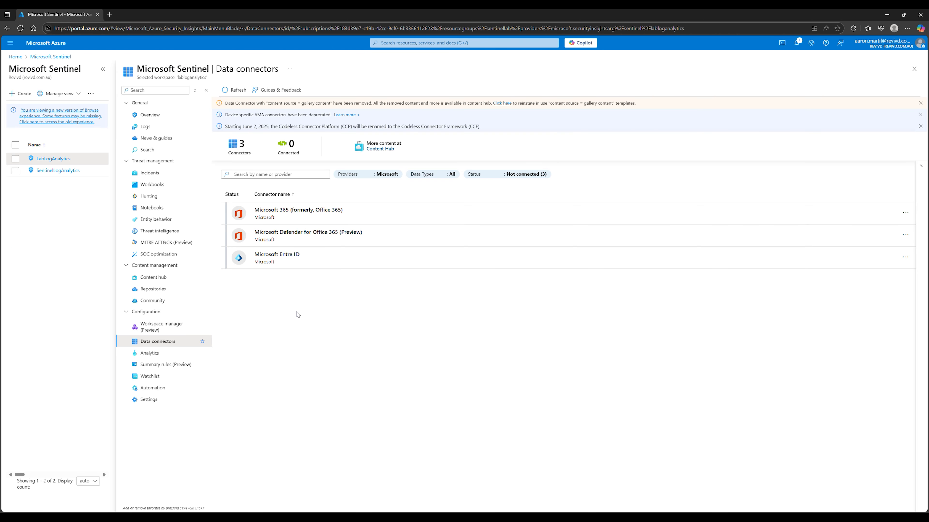
click(295, 235)
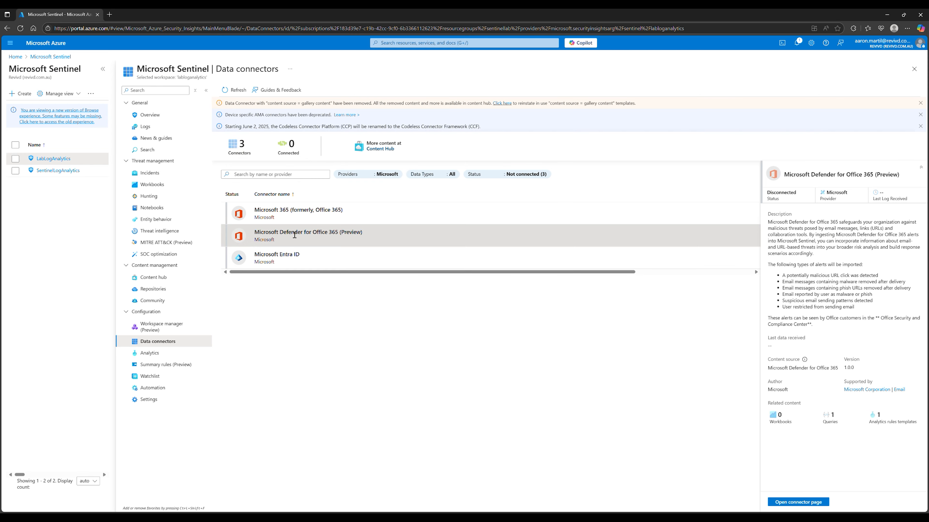
click(806, 499)
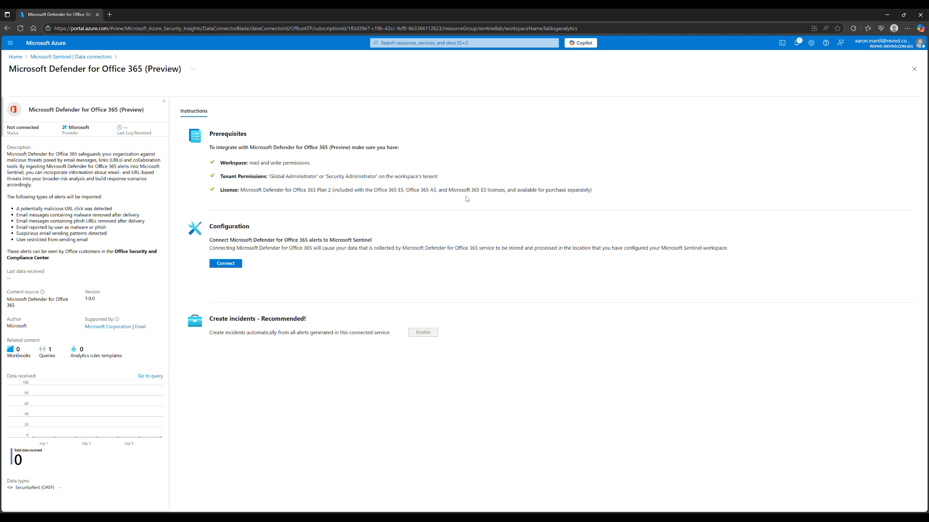
click(231, 266)
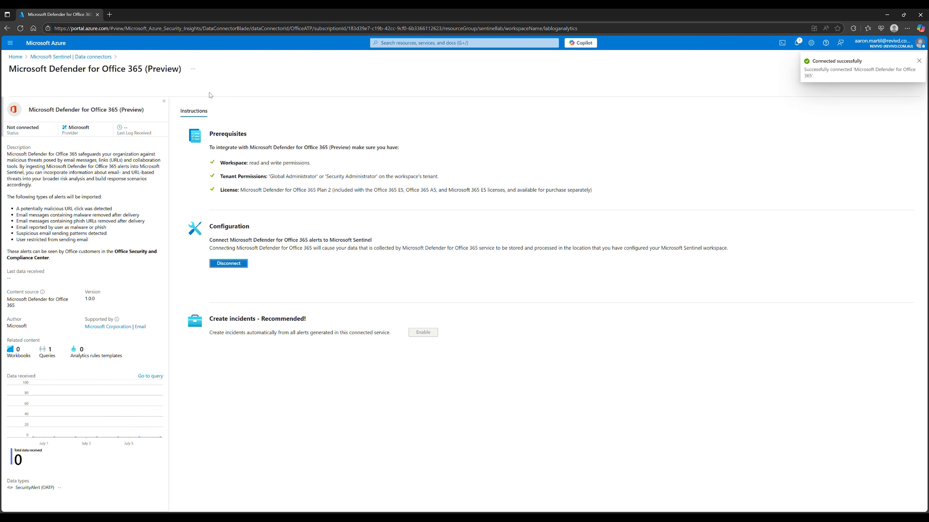
Go back to the data connectors and review the status and details of the Microsoft Defender XDR and Microsoft Entra ID connectors.
click(110, 57)
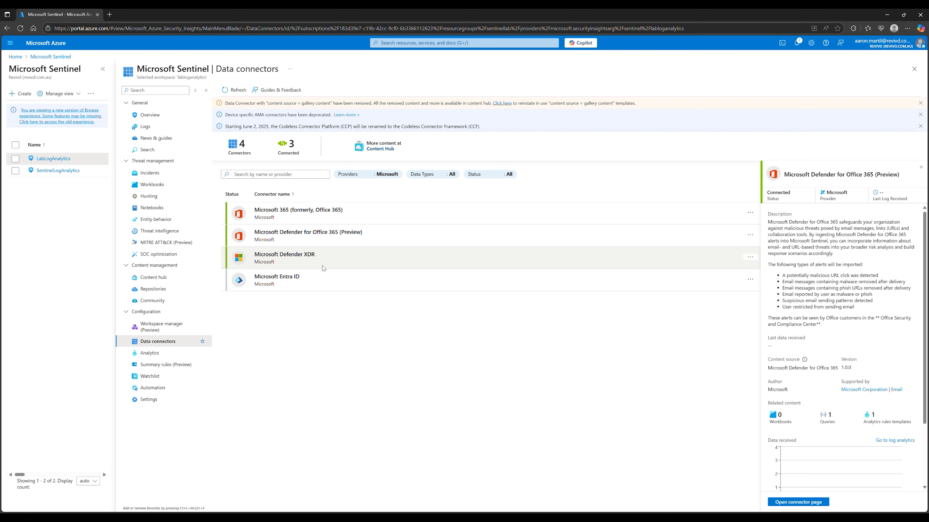
click(294, 279)
click(325, 257)
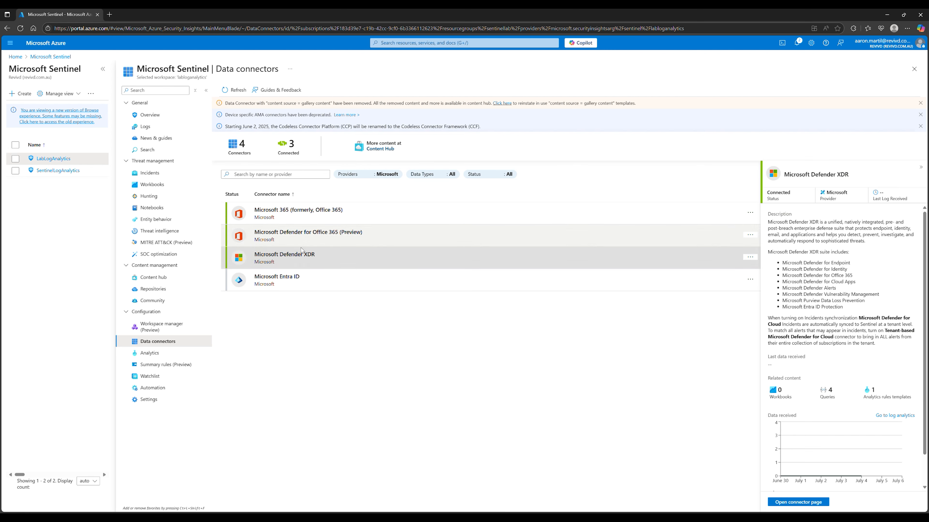
click(286, 282)
mouse_move(828, 420)
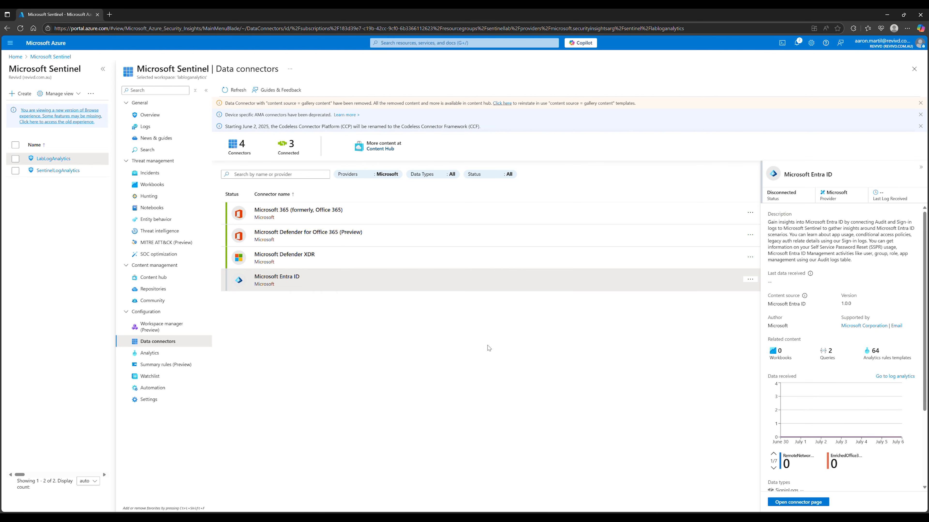
scroll(866, 356, down, 3)
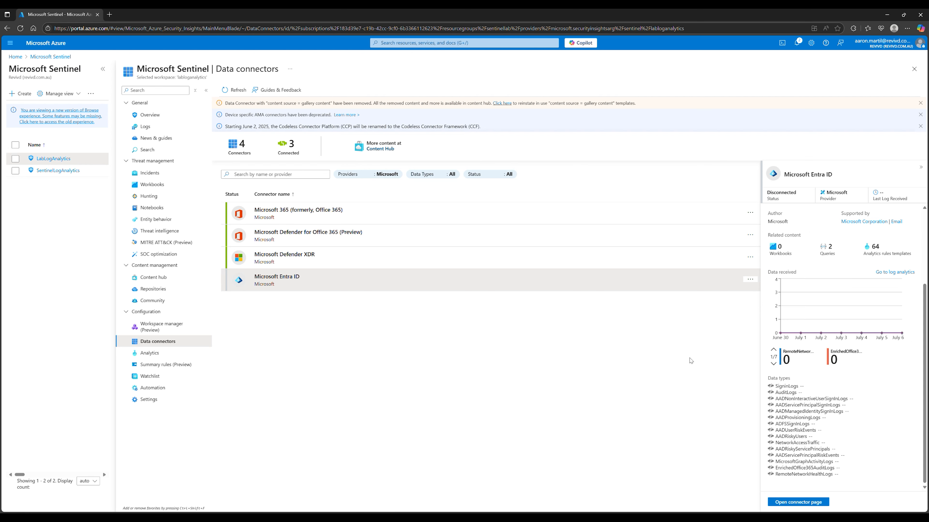
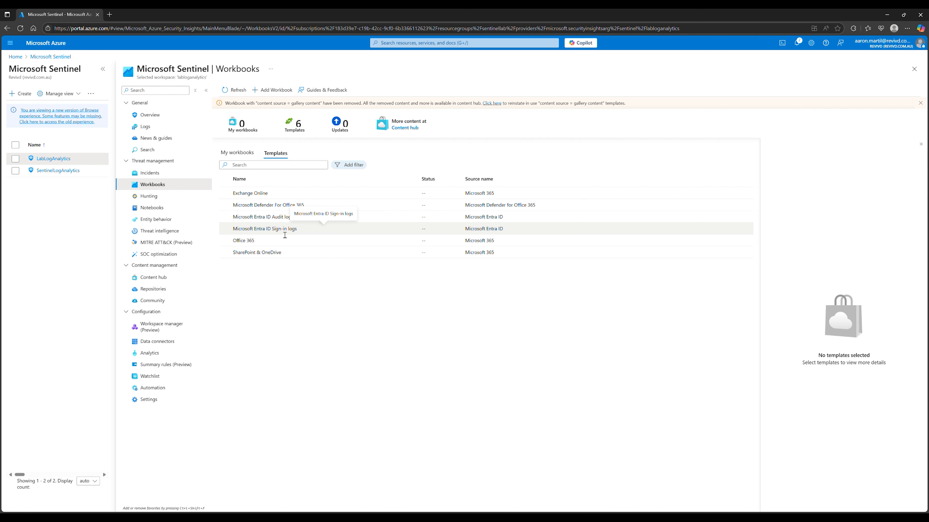
Preview the Microsoft Entra ID Sign-in logs workbook template, look through its sections, and return to the workbook templates.
click(285, 234)
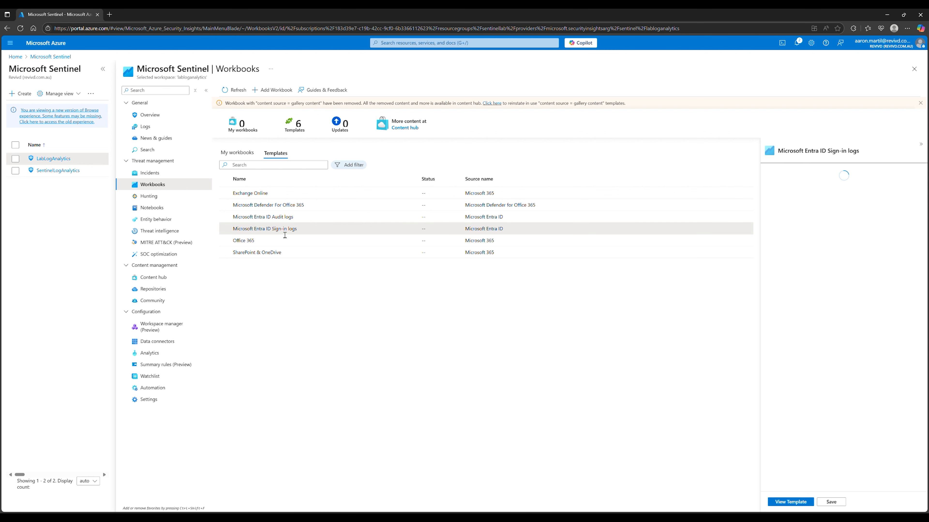
click(793, 504)
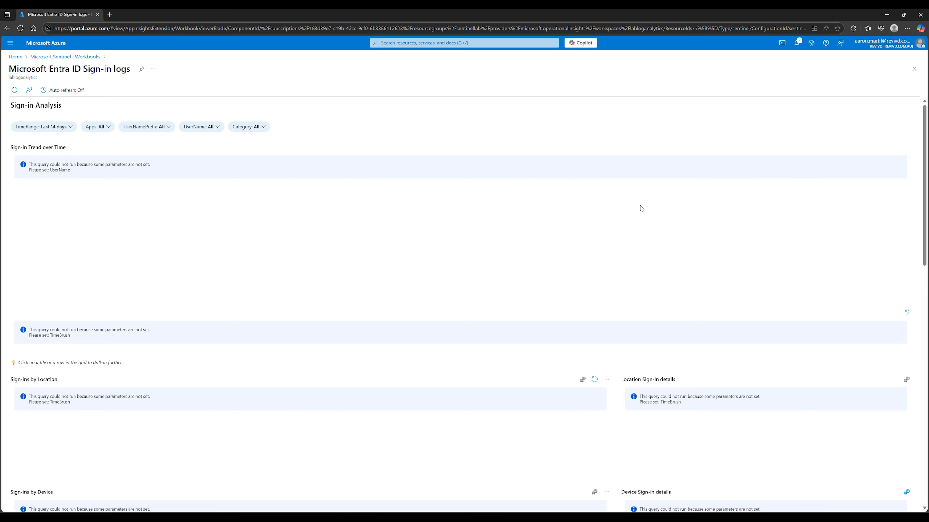
scroll(641, 207, down, 3)
scroll(641, 207, up, 3)
scroll(153, 274, down, 3)
scroll(156, 274, up, 3)
click(81, 57)
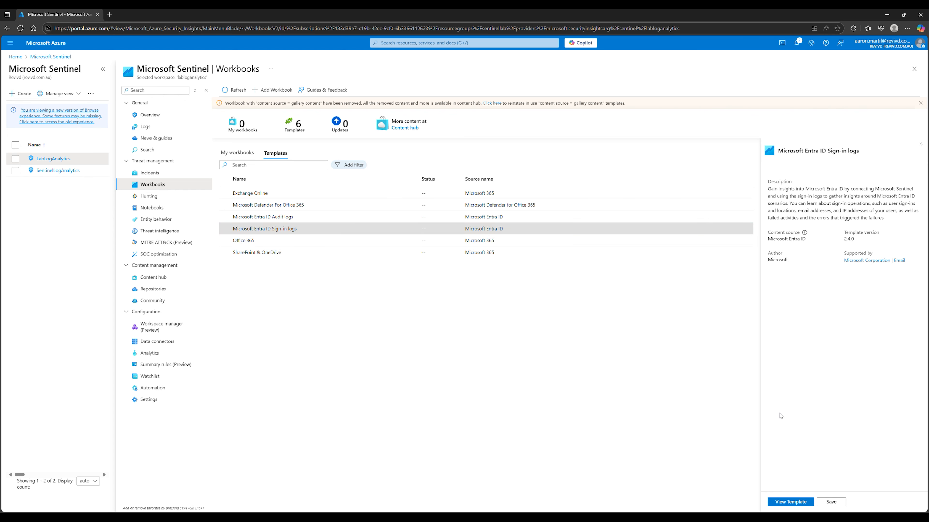
Save the Microsoft Entra ID Sign-in logs and Microsoft Entra ID Audit logs workbook templates to Australia East.
click(826, 503)
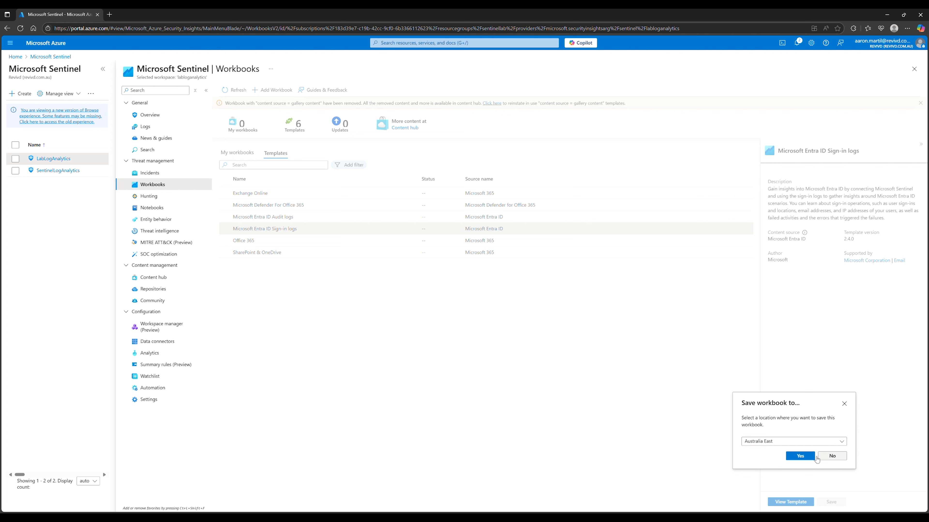
click(794, 456)
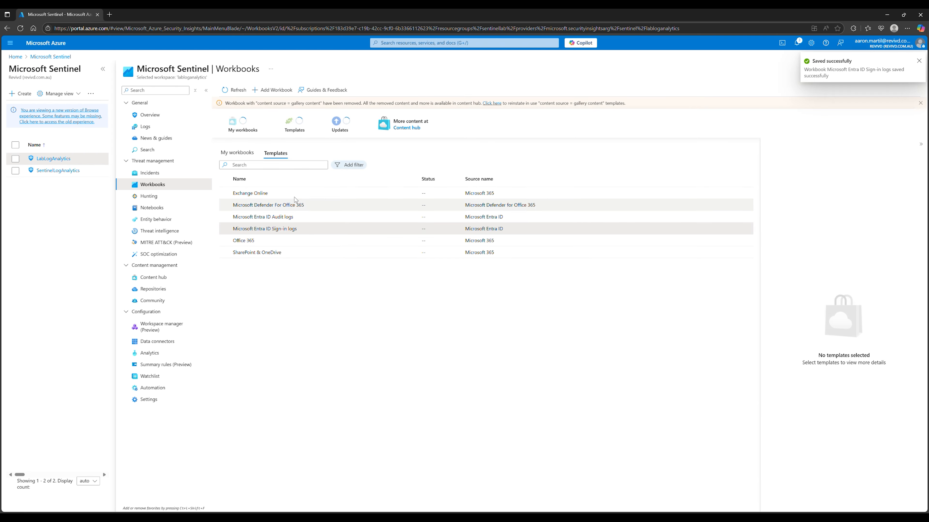
click(291, 217)
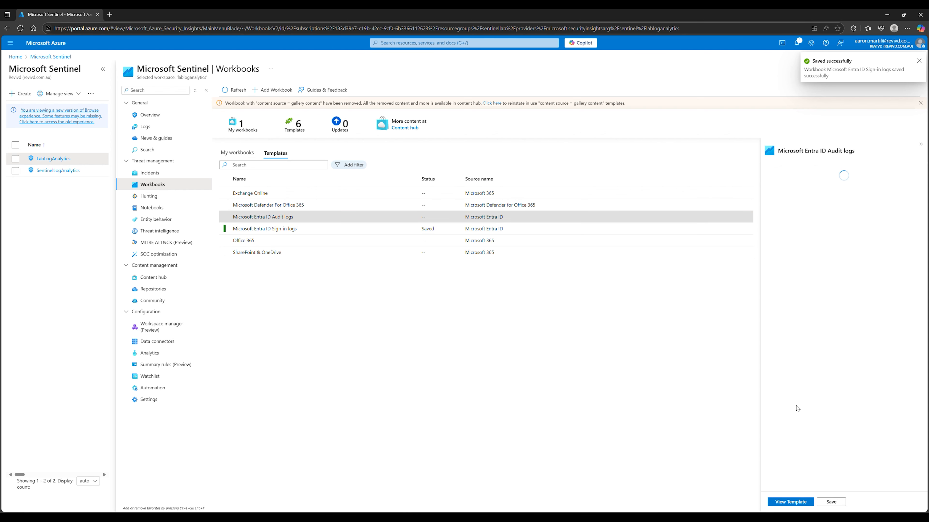
click(831, 502)
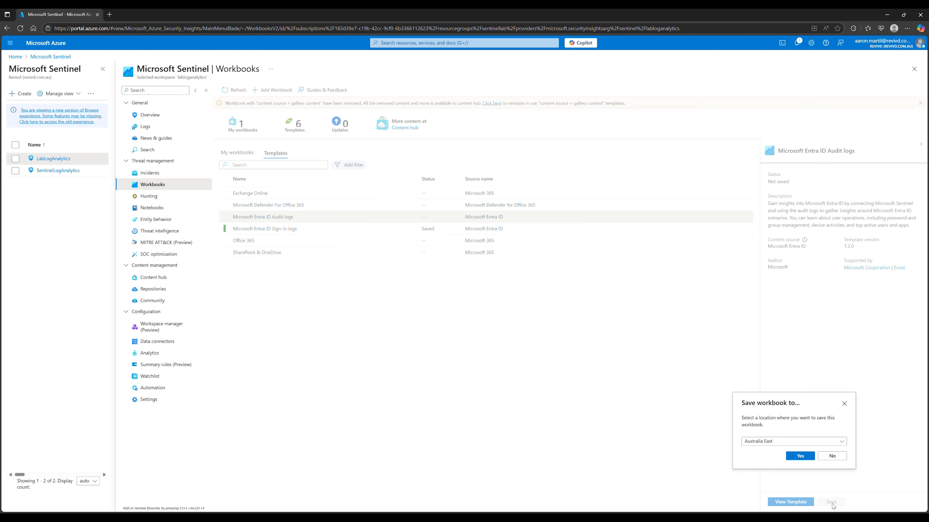
click(800, 456)
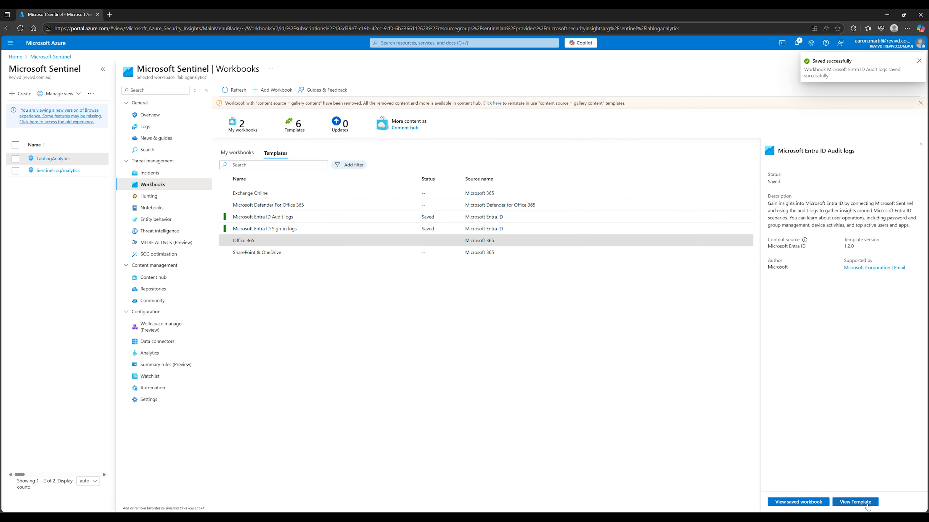
Save the SharePoint & OneDrive and Office 365 workbook templates, accepting the proposed location.
click(549, 252)
click(831, 502)
click(800, 456)
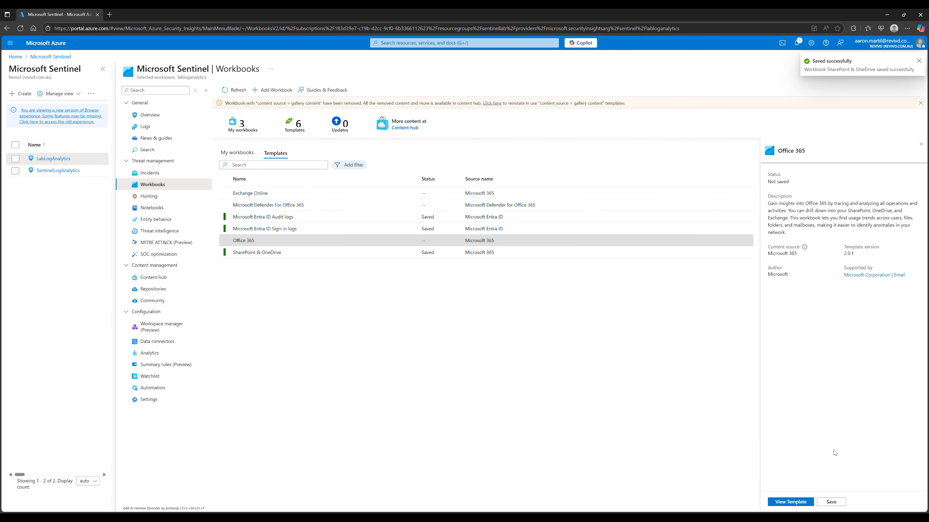
click(831, 502)
click(800, 456)
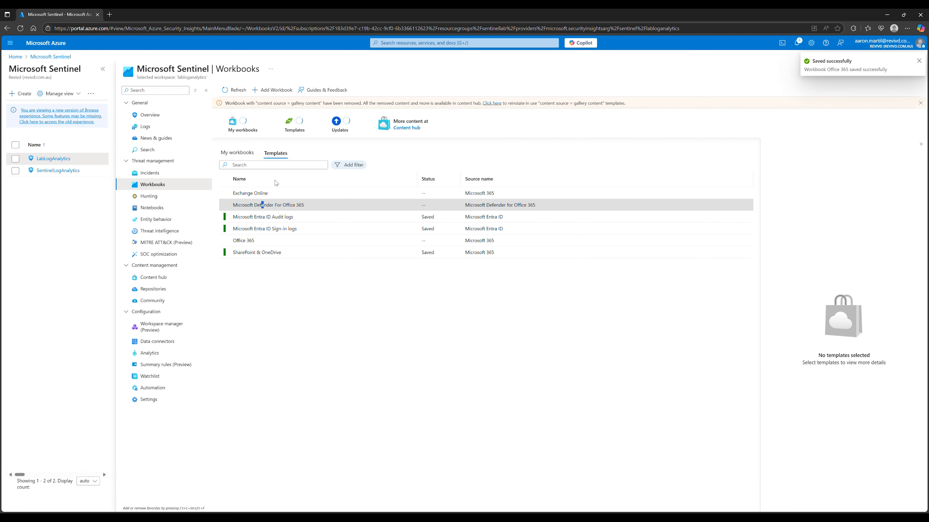
Save the Microsoft Defender For Office 365 and Exchange Online workbook templates, accepting the proposed location.
click(313, 205)
click(830, 501)
click(800, 456)
click(269, 193)
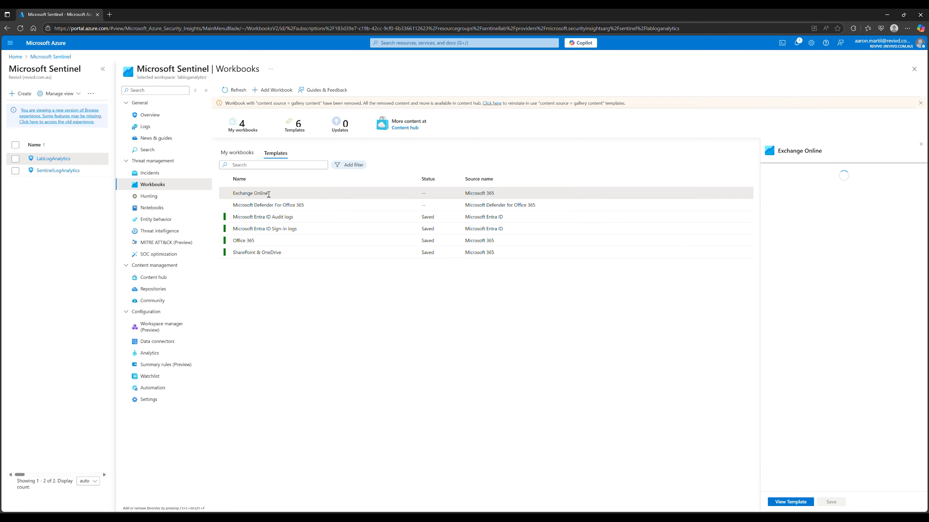
click(831, 502)
click(800, 456)
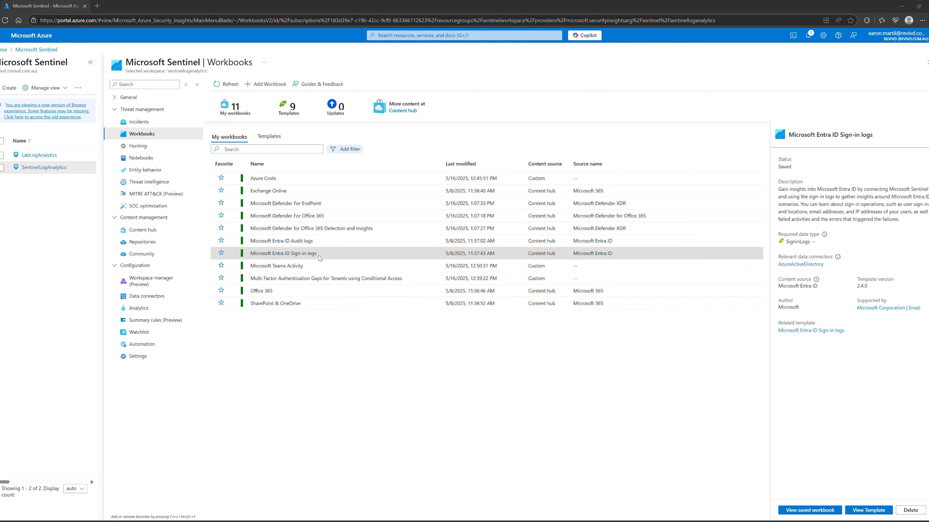
View the saved Microsoft Entra ID Sign-in logs workbook, examine its user filter and its location and device sections, and return to the workbooks.
click(802, 510)
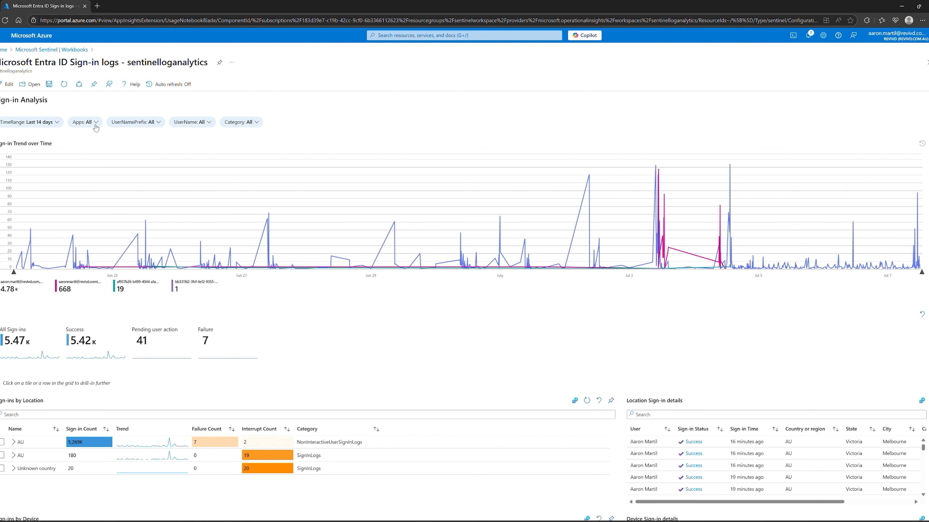
click(199, 122)
click(218, 122)
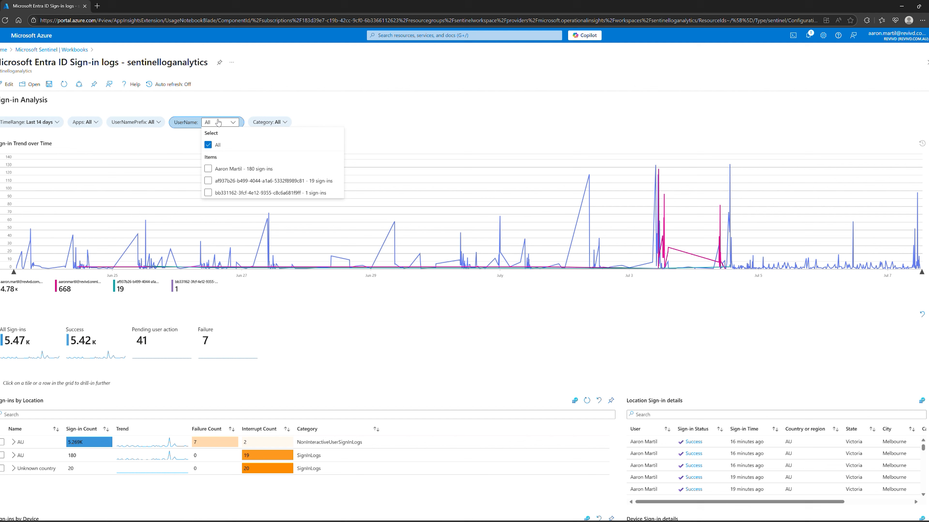
click(218, 123)
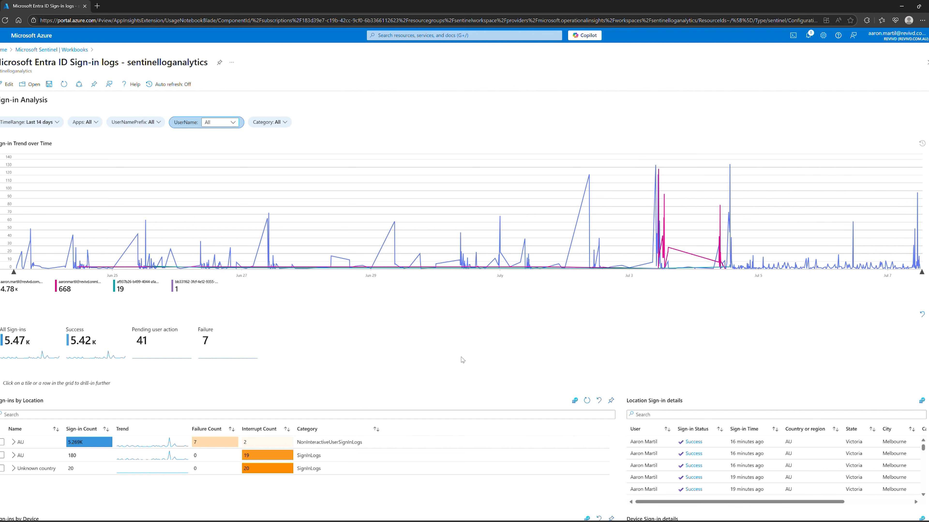
click(31, 443)
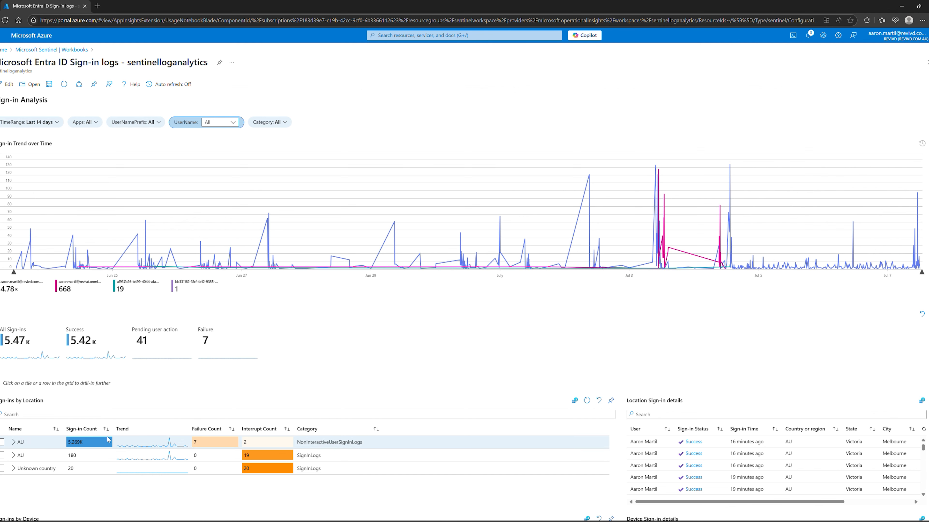
scroll(106, 443, down, 8)
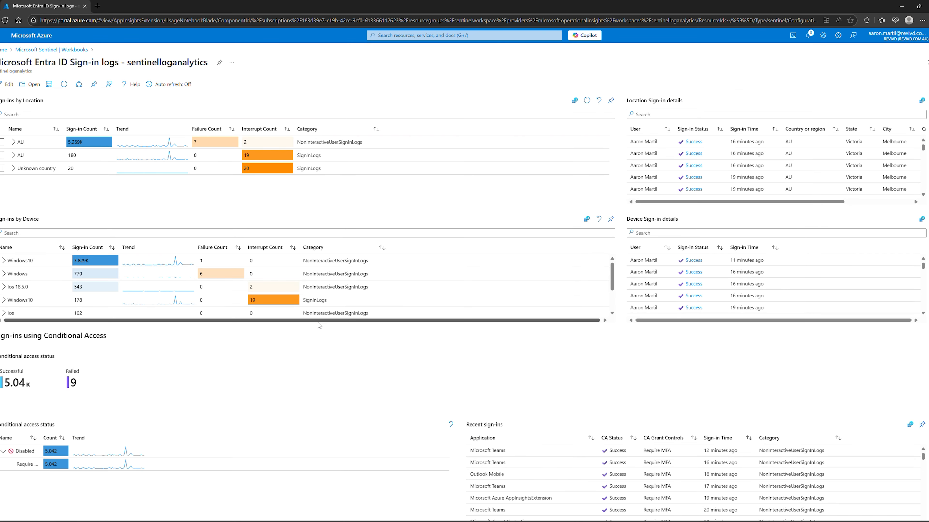
scroll(55, 463, up, 5)
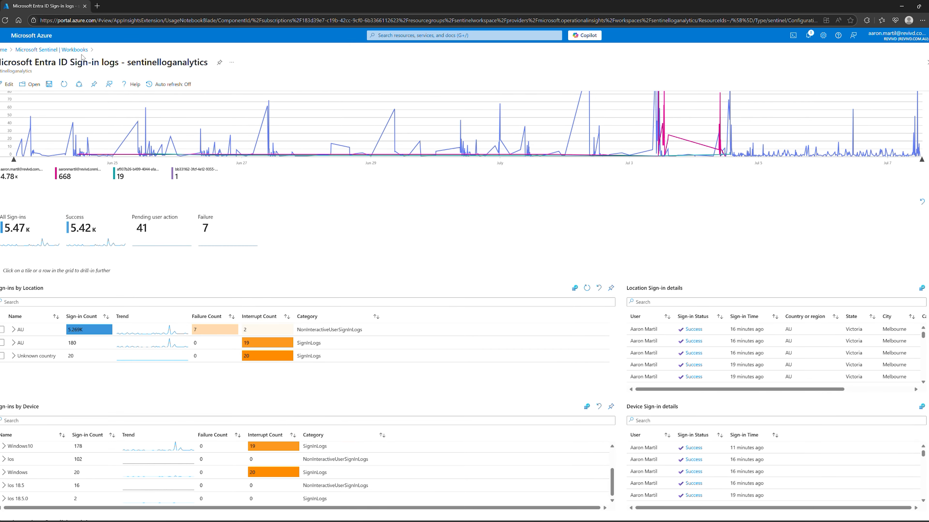
click(74, 50)
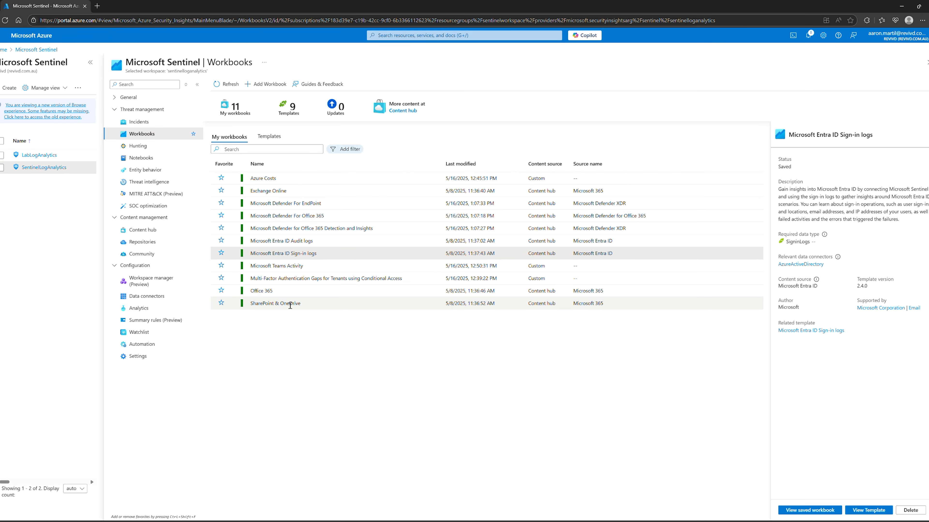
View the saved Office 365 workbook with Workload filtered to SharePoint and UserType set to All.
click(277, 295)
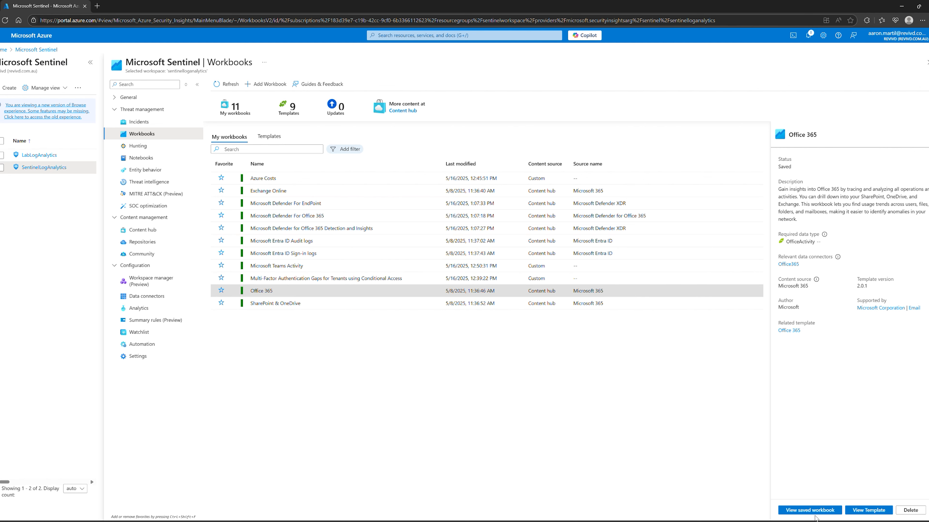
click(813, 512)
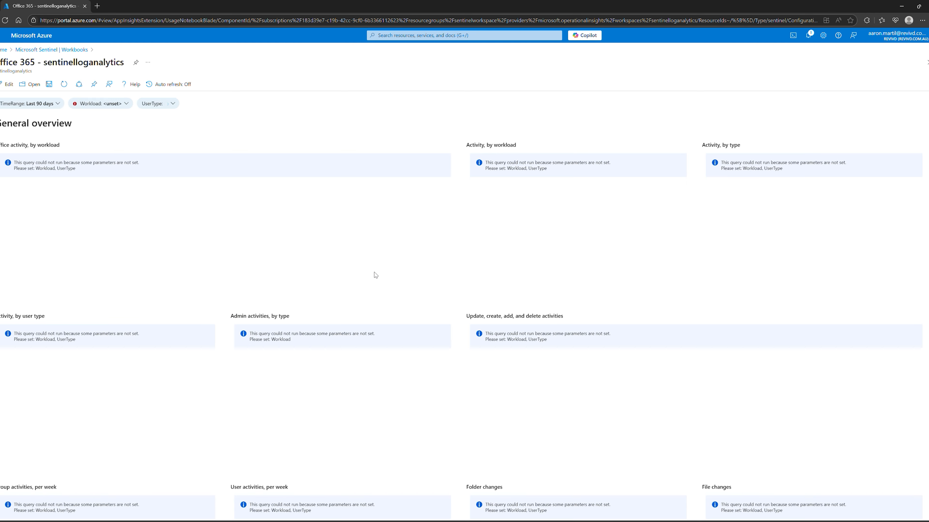
double_click(130, 104)
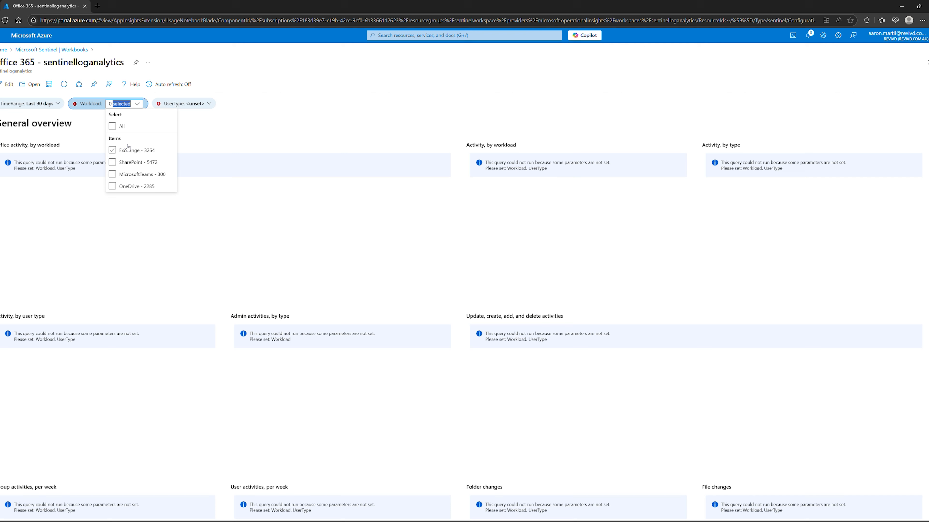
click(117, 174)
click(118, 165)
click(213, 106)
click(213, 107)
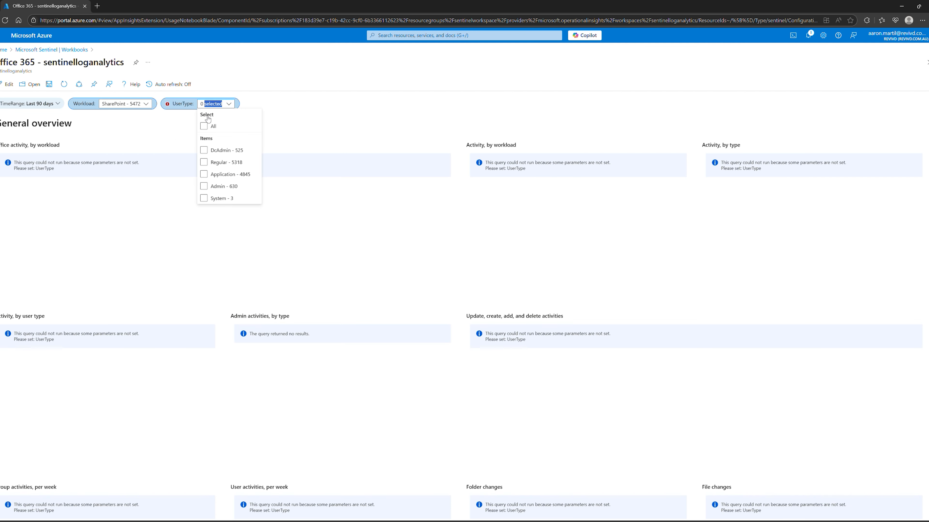
click(205, 126)
click(347, 128)
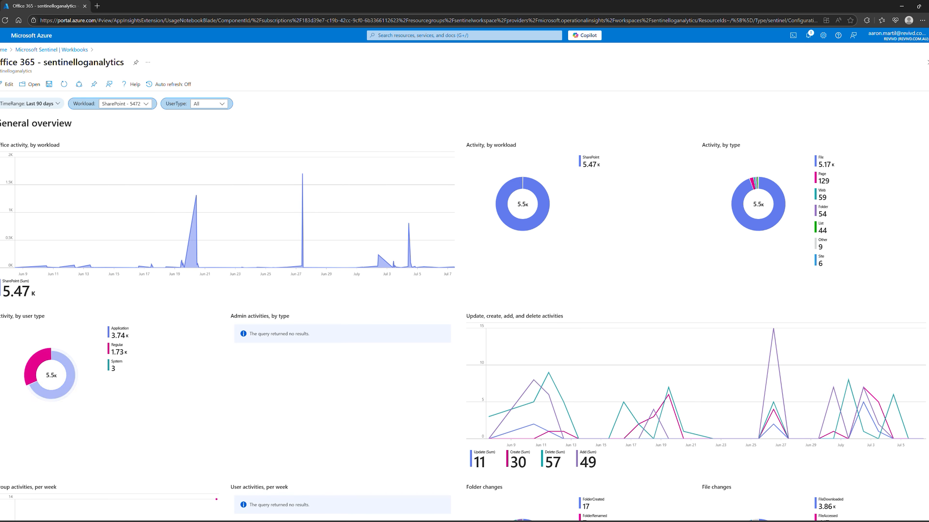
Look through the Office 365 workbook's activity charts and recent activity table, and return to the workbooks.
scroll(215, 234, down, 8)
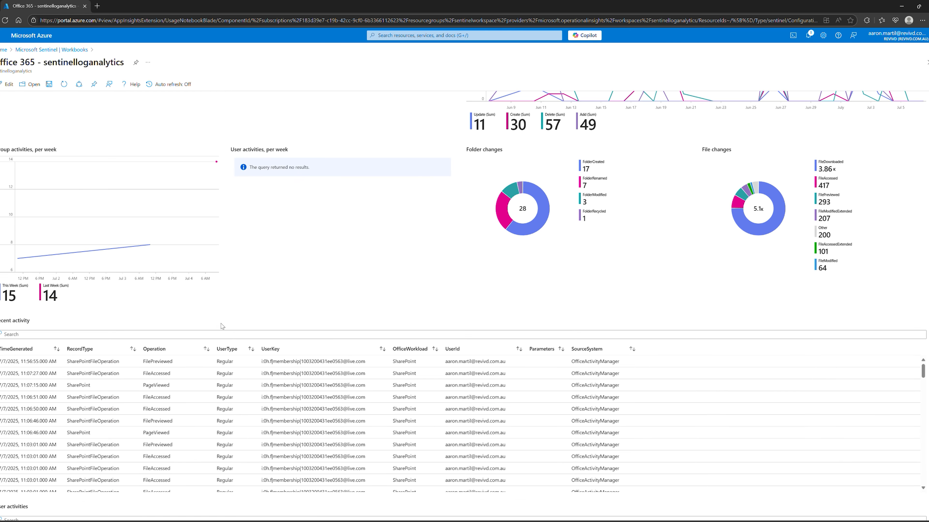
scroll(387, 425, up, 6)
scroll(387, 425, up, 3)
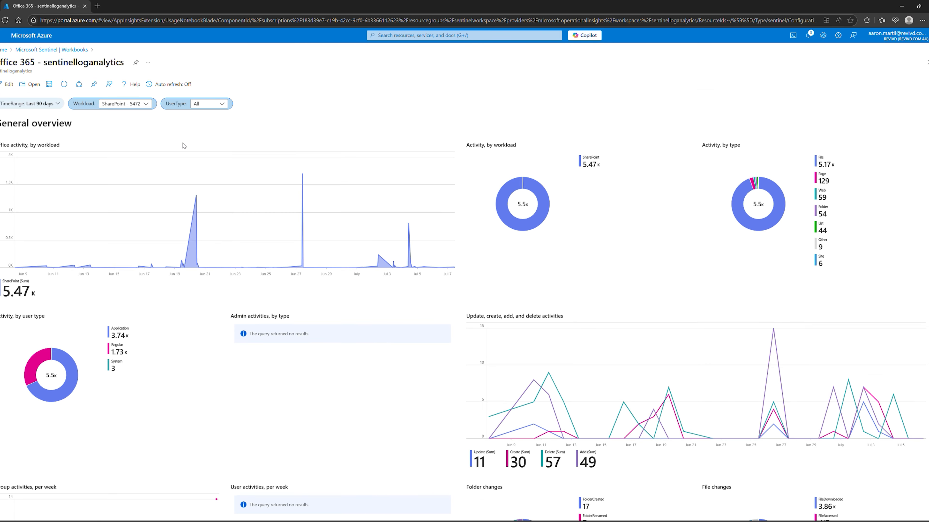
click(73, 50)
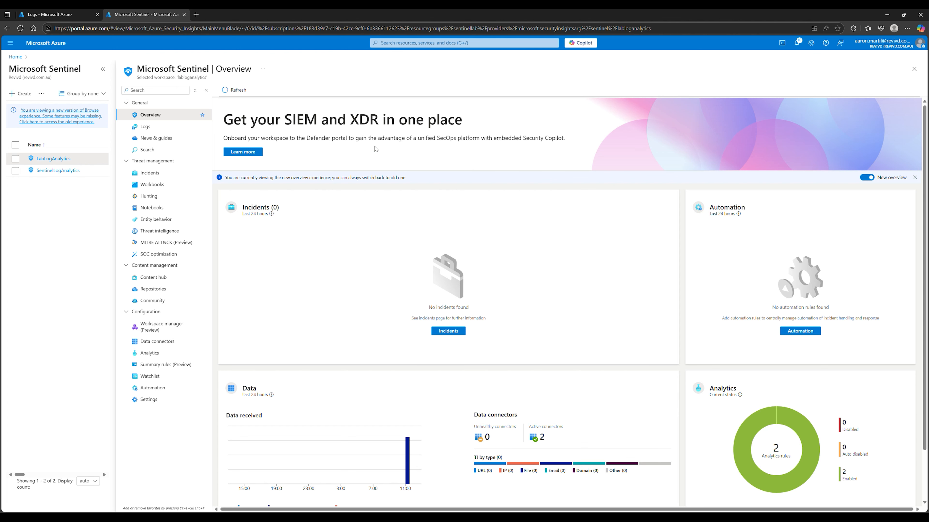
Show the automation playbook templates and widen the Name column to fit the full template names.
click(153, 389)
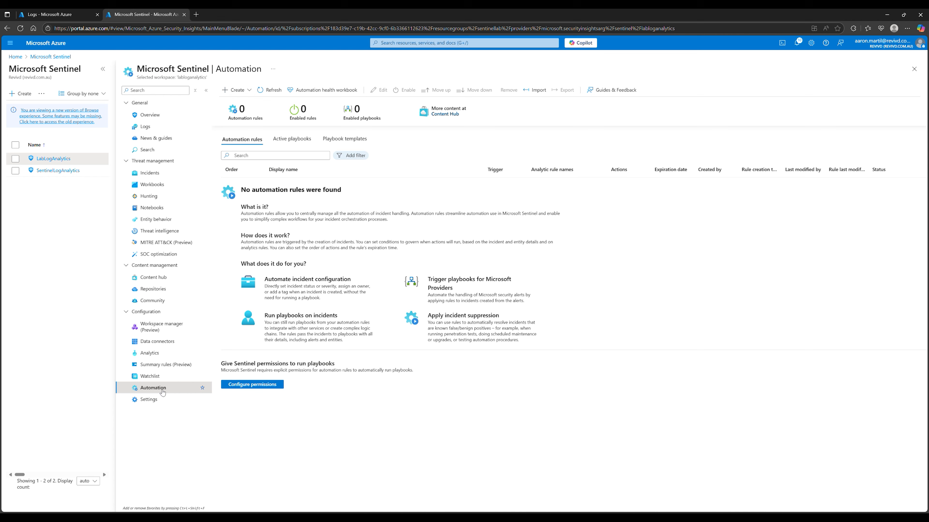
click(357, 141)
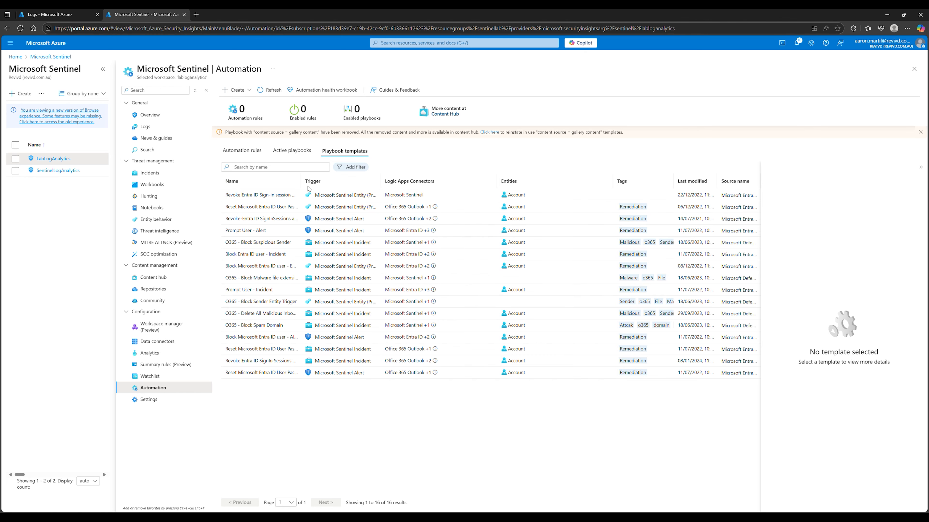
drag(303, 182, 363, 181)
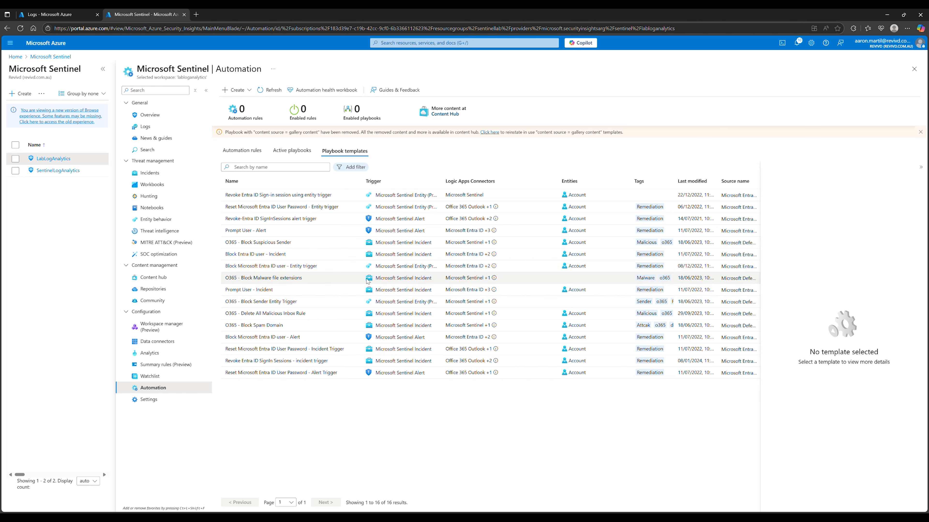
Create the Block-EntraIDUser-Incident playbook from the Block Entra ID user - Incident template in resource group SentinelLab, leaving diagnostics logs disabled.
click(277, 259)
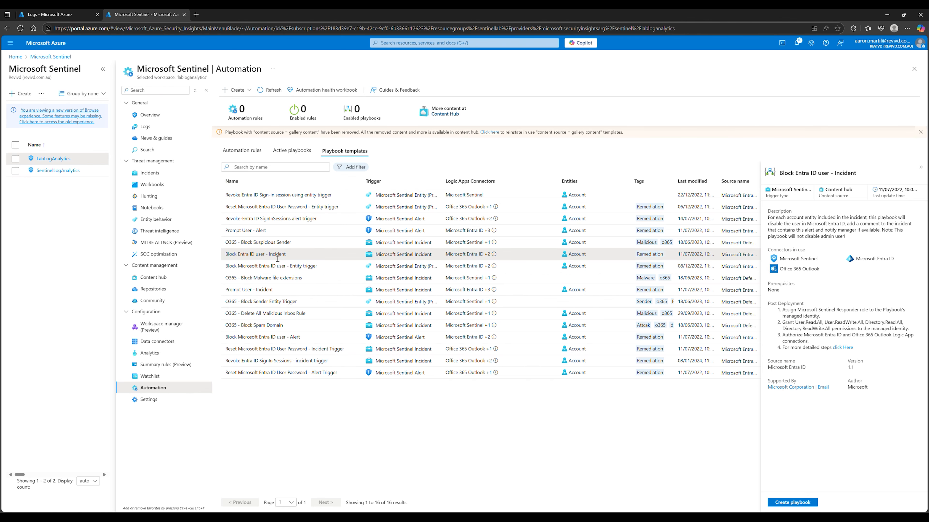
click(792, 503)
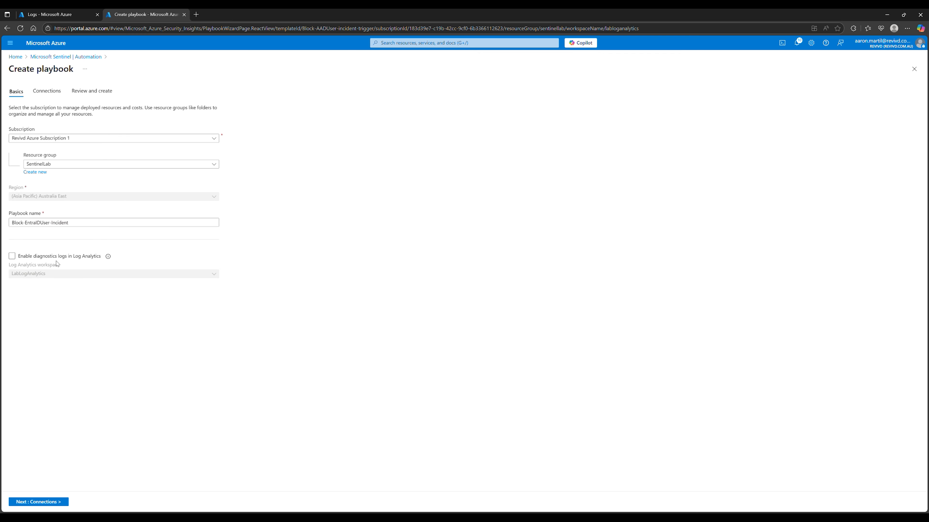
click(68, 257)
click(83, 255)
click(54, 502)
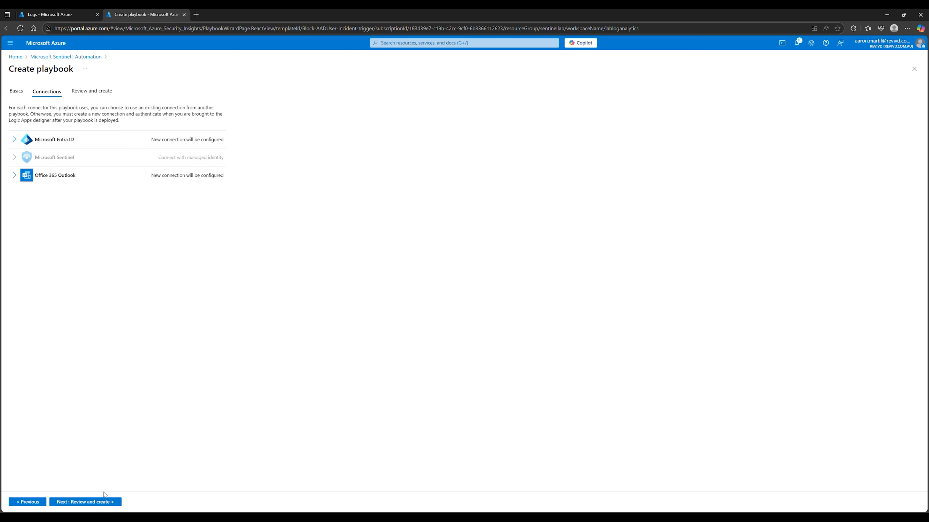
click(95, 503)
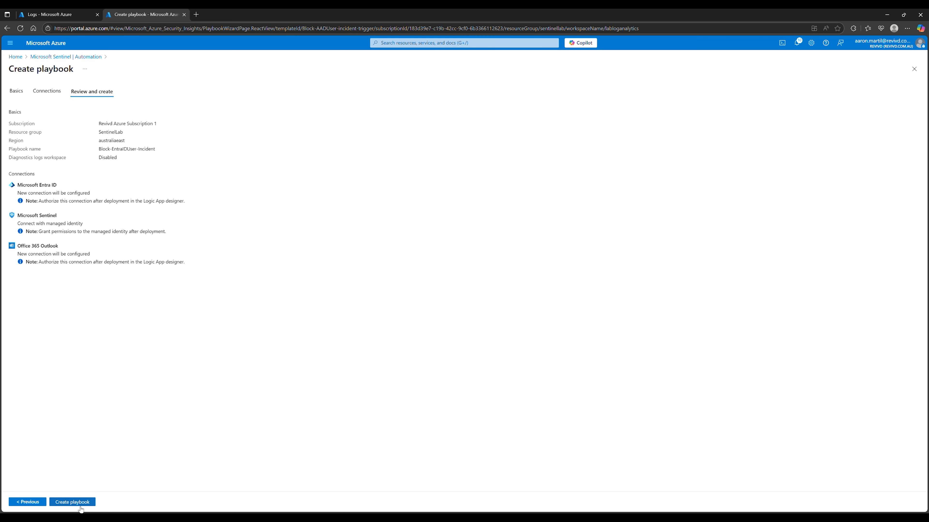
click(72, 504)
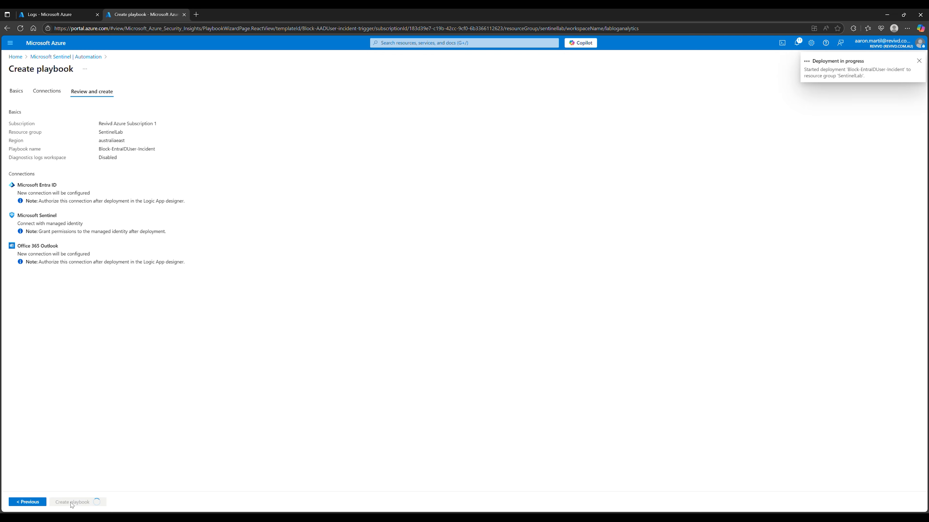
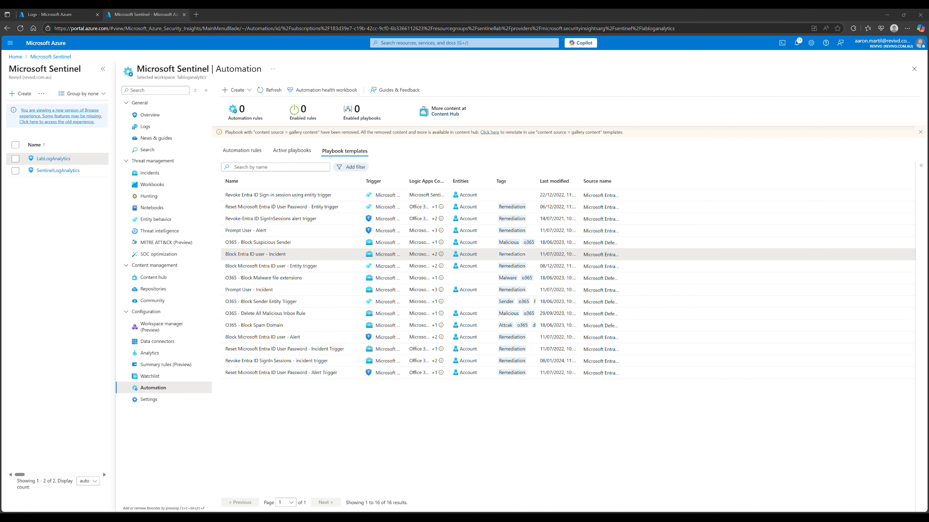
Go to the analytics rule templates and replace the search text with "Reject" among the Microsoft Entra ID templates.
click(149, 353)
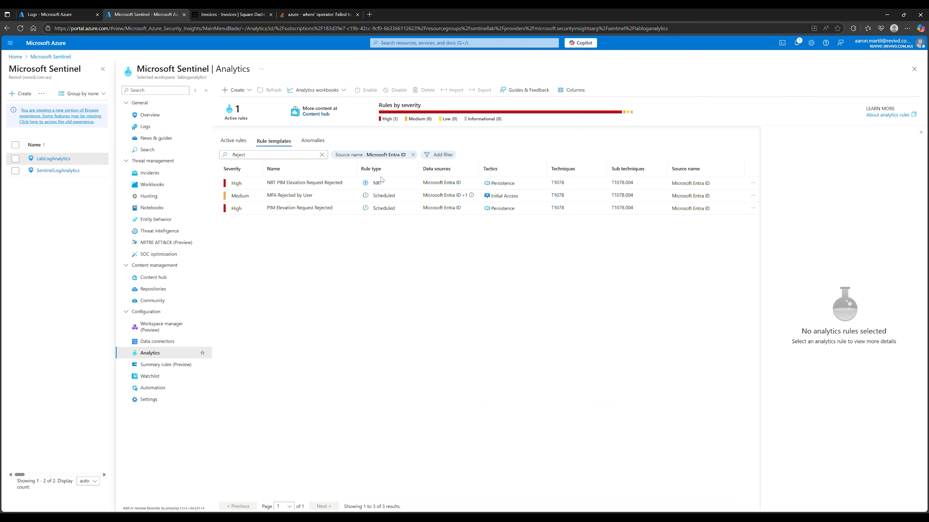
click(313, 155)
click(322, 155)
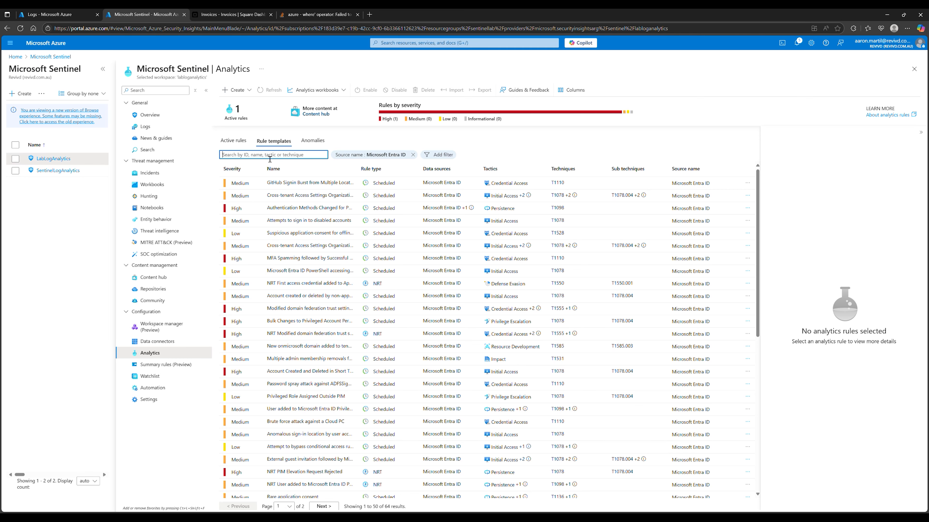
text(Reject)
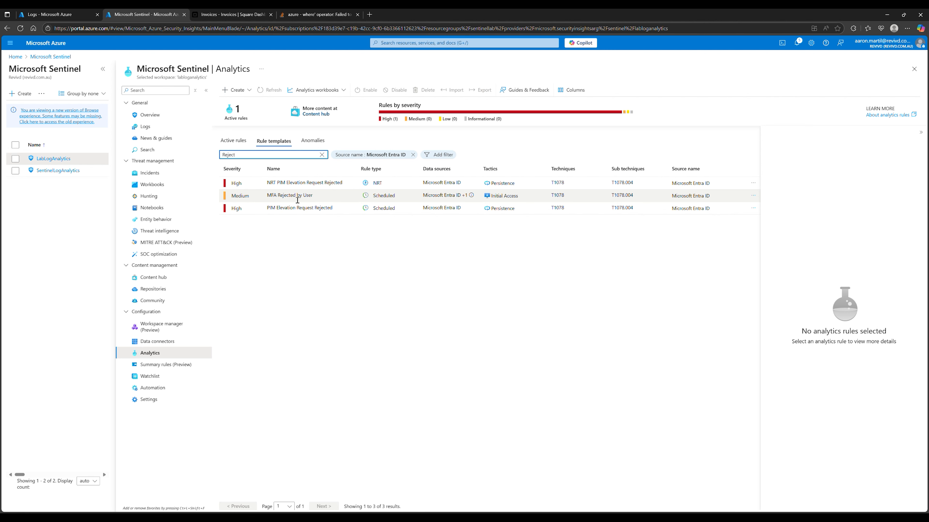
Preview creating a scheduled rule from the MFA Rejected by User template, review its general details and rule logic, and return to Analytics.
click(260, 202)
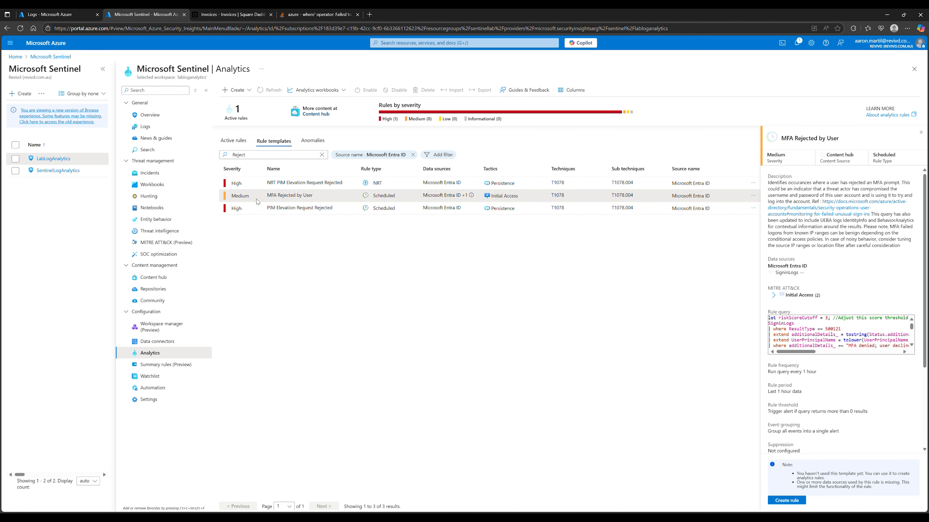
click(787, 501)
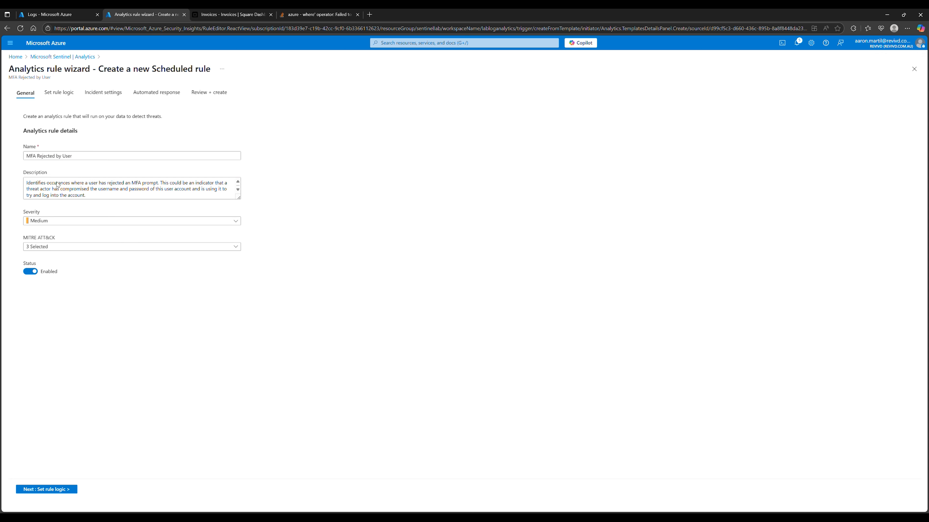
click(55, 490)
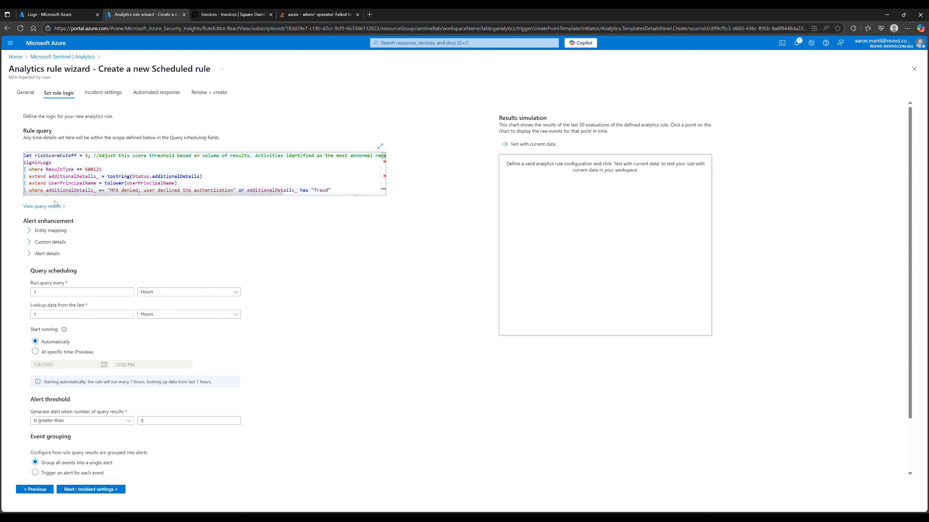
click(66, 58)
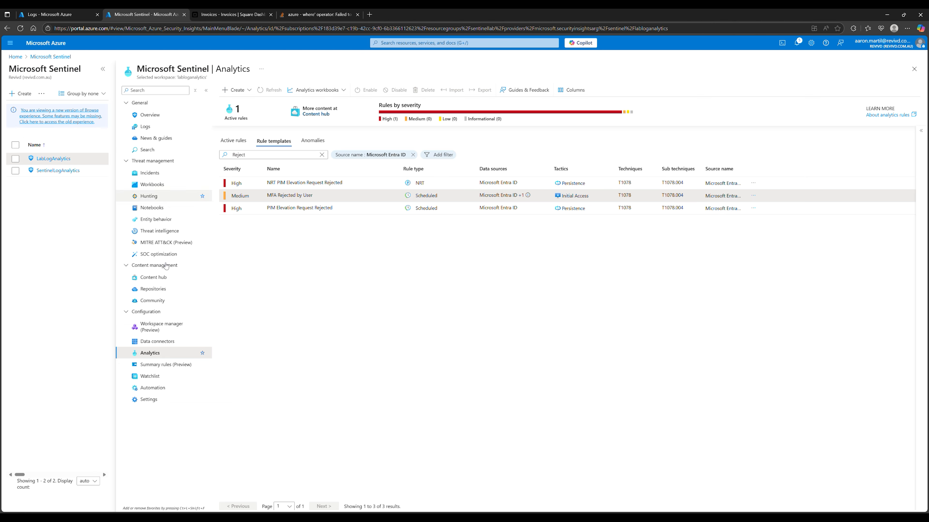
Examine the entity behavior analytics configuration from the workspace settings, including its directory services and data sources, and return to Settings.
click(165, 403)
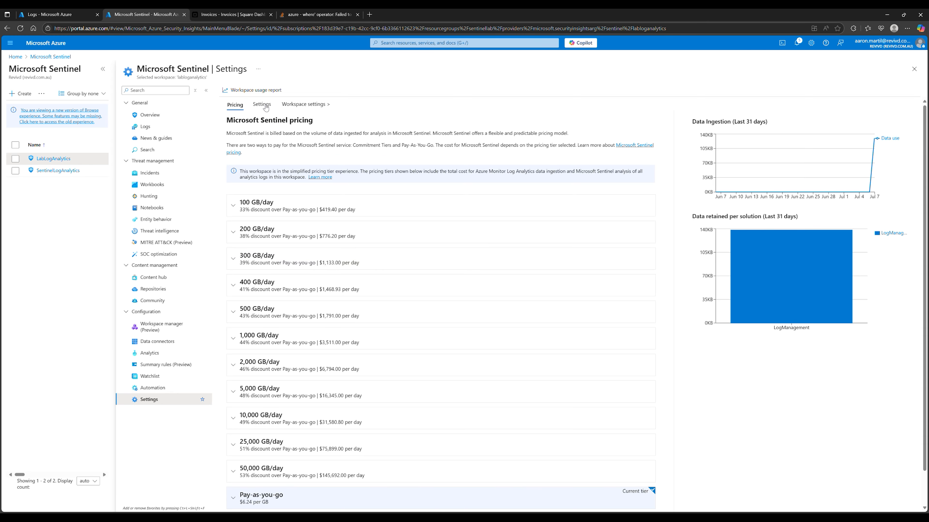
click(266, 106)
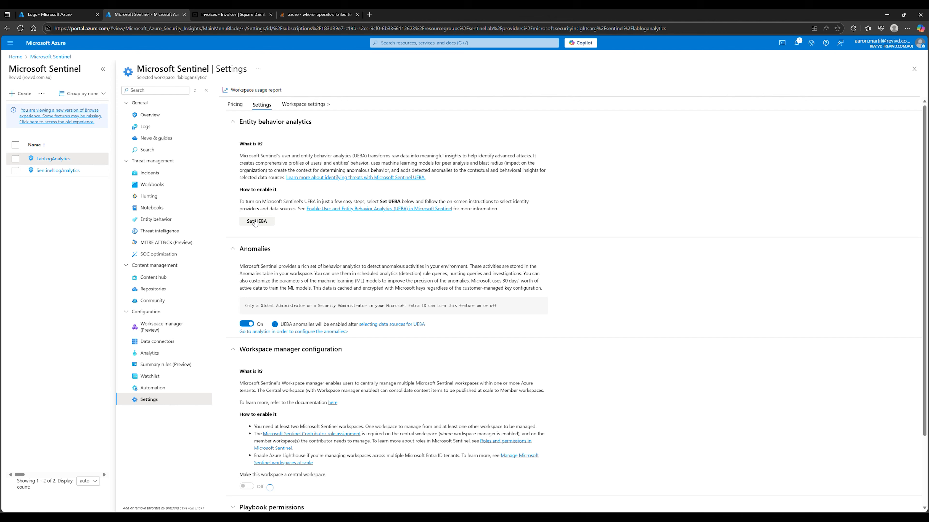
click(265, 224)
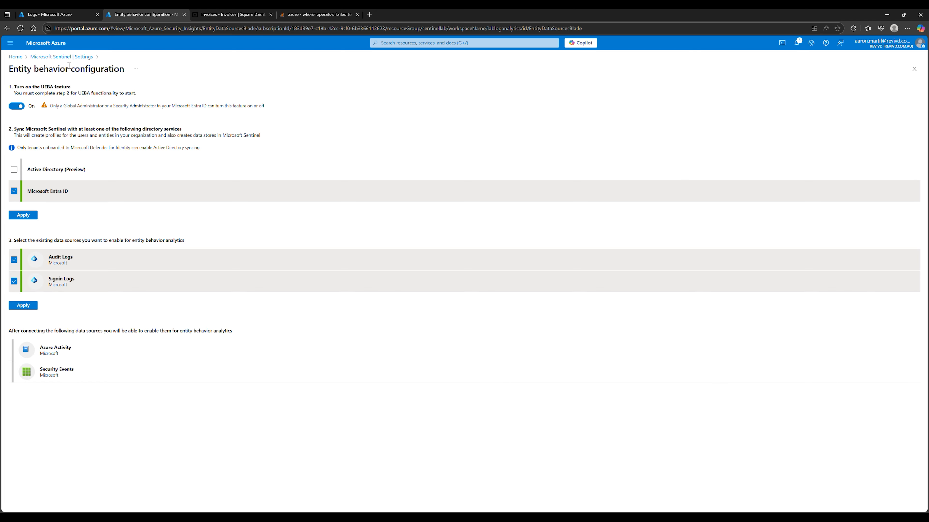
click(61, 56)
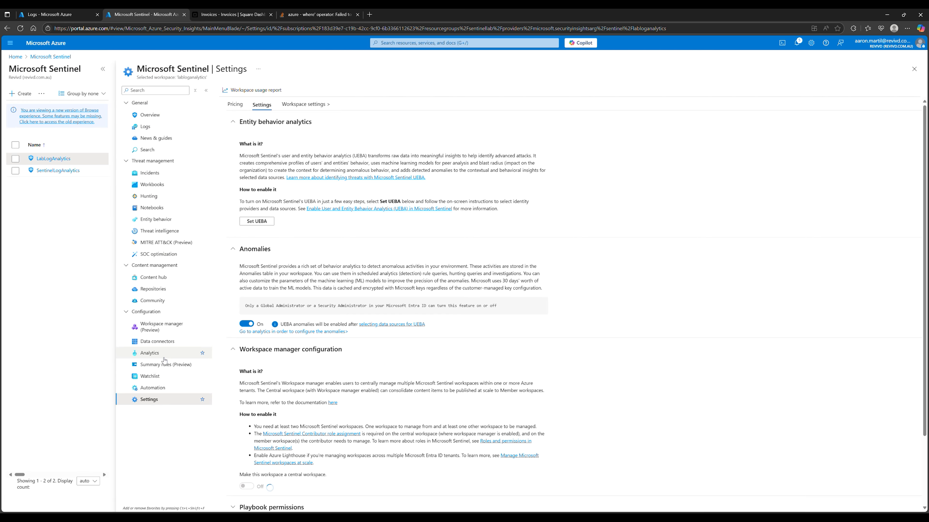
Create a scheduled analytics rule from the MFA Rejected by User template, keeping the default rule logic, incident settings and no automated response.
click(164, 357)
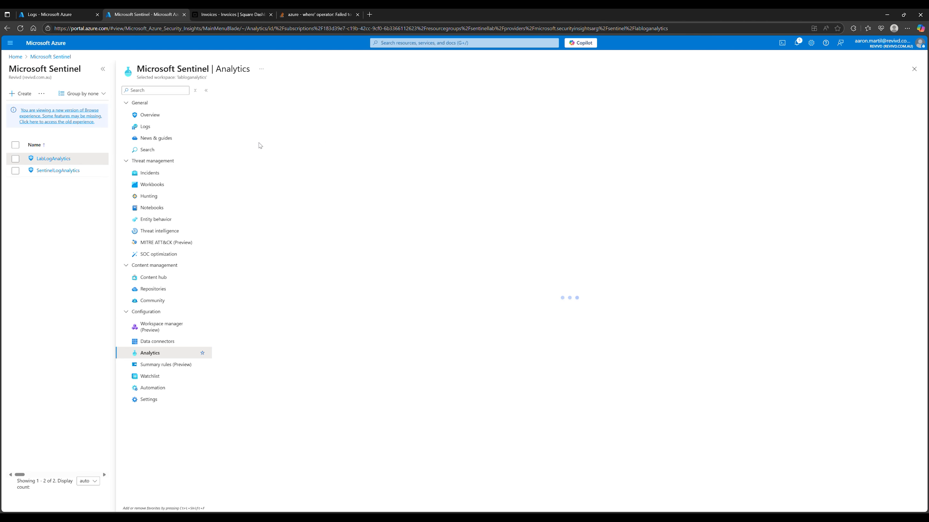
click(274, 159)
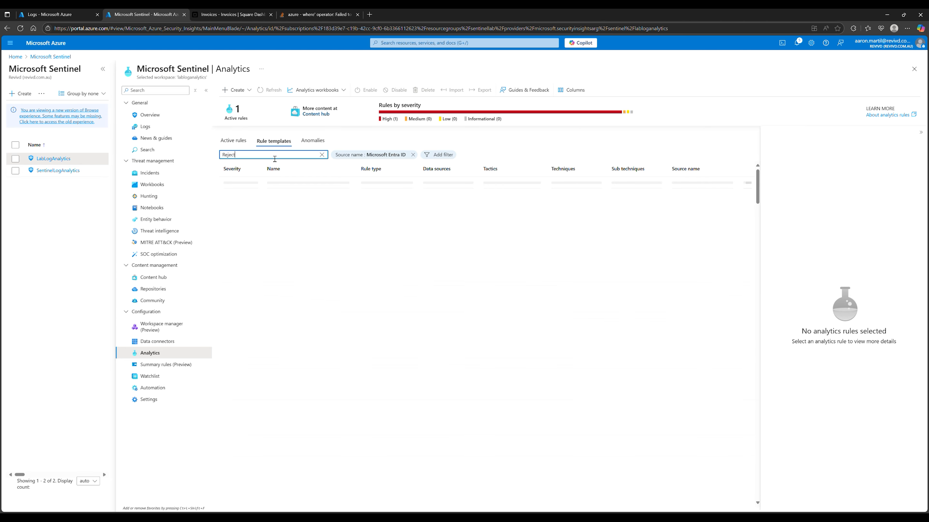
click(278, 196)
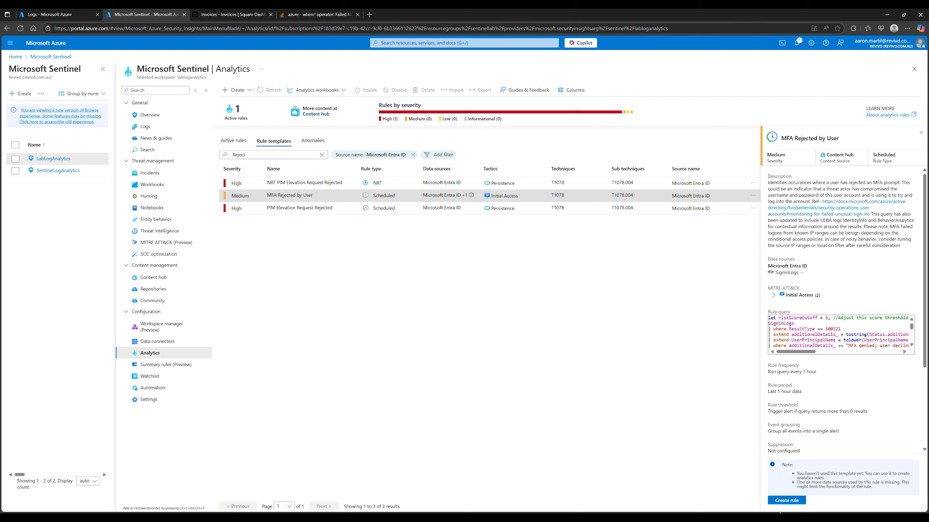
click(792, 502)
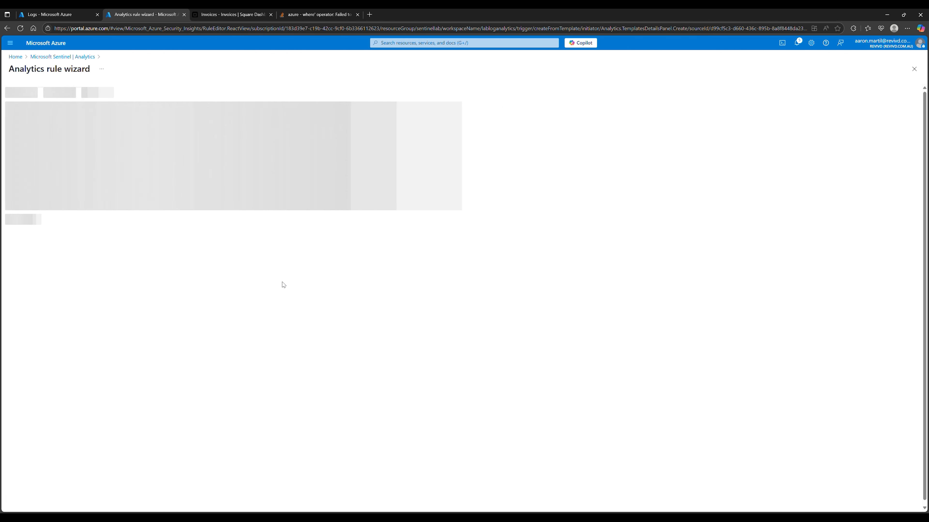
click(69, 491)
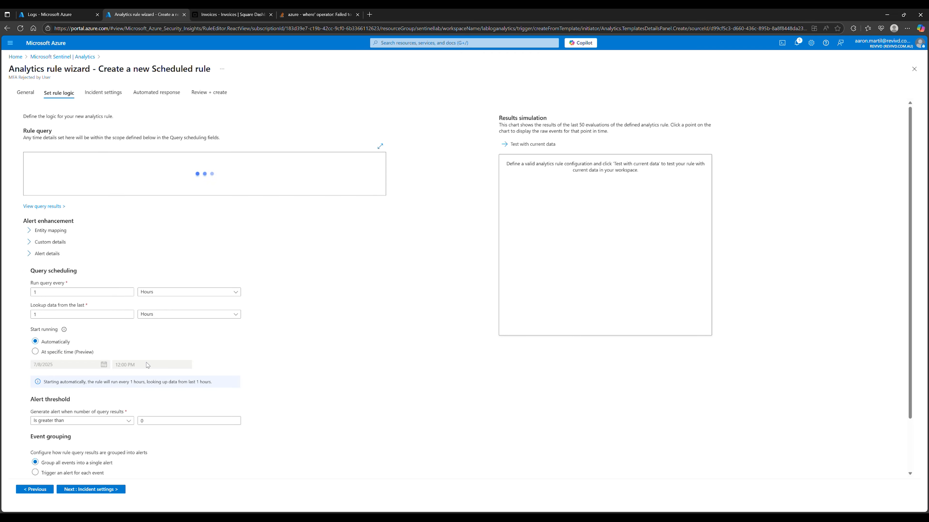
scroll(191, 423, down, 2)
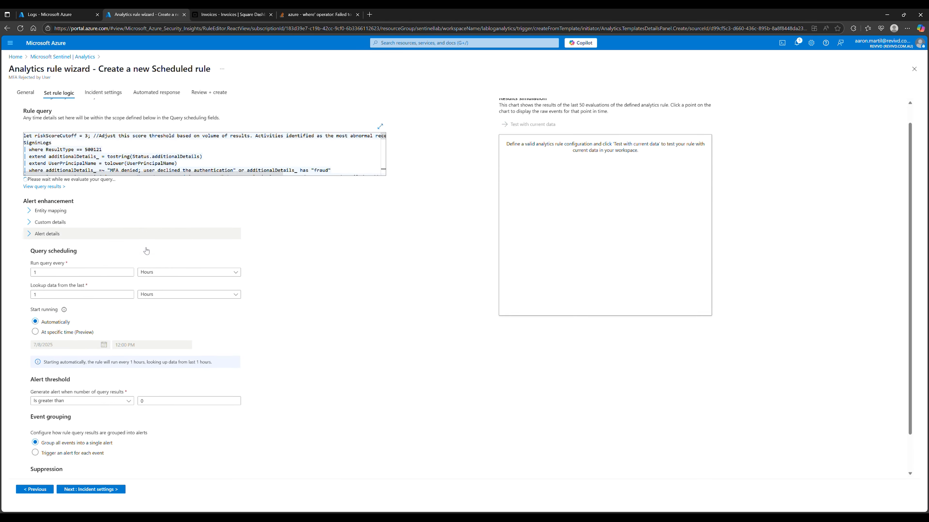
click(103, 490)
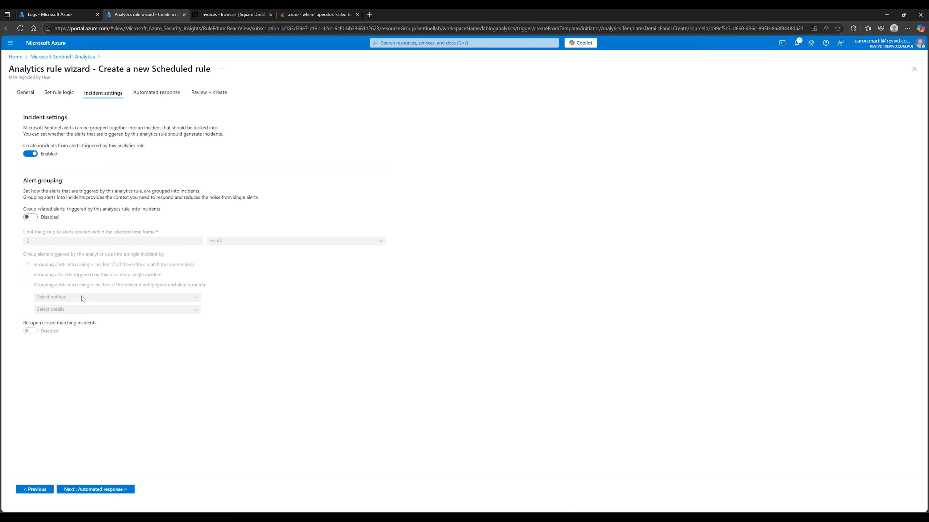
click(108, 490)
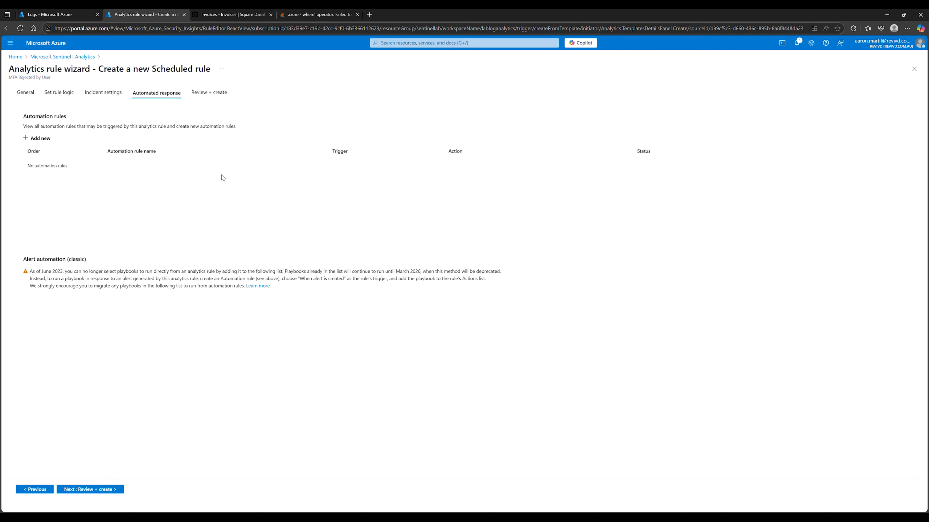
click(89, 490)
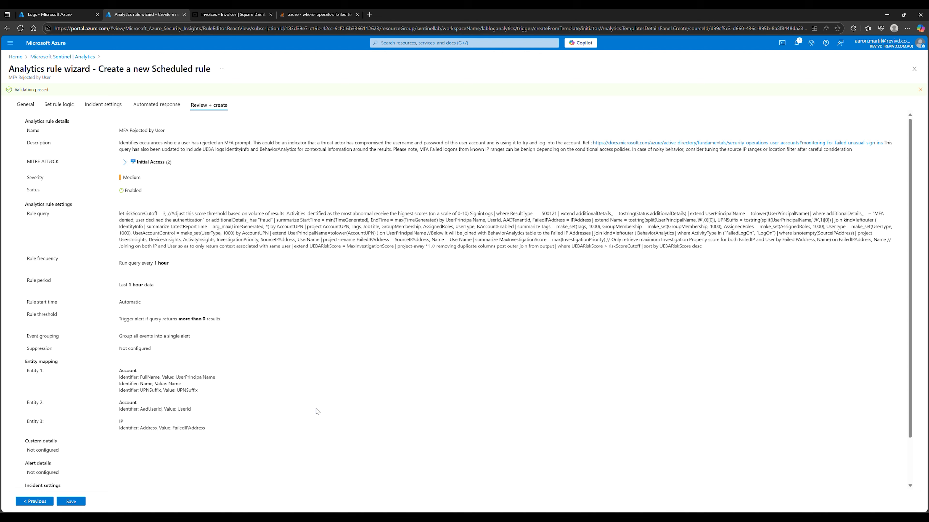
click(66, 506)
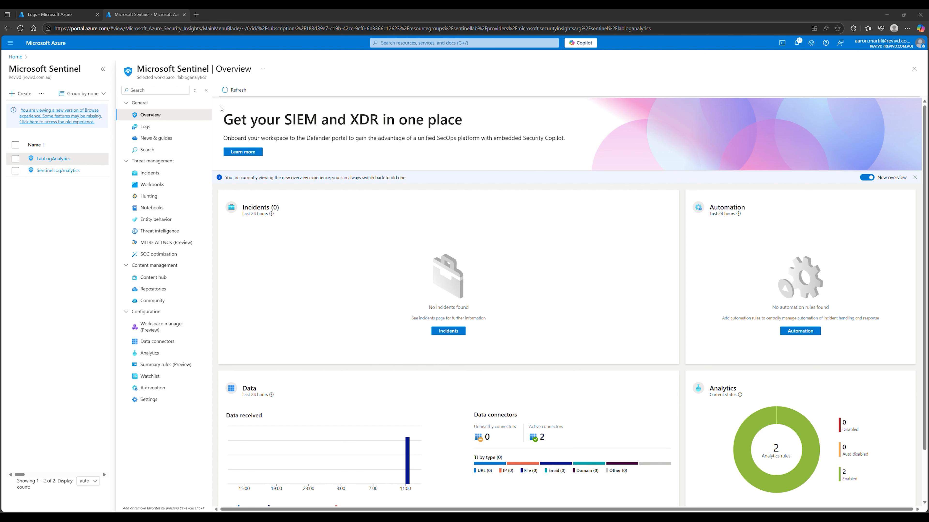
Check the active playbooks under Automation and return to the list of automation rules.
click(159, 389)
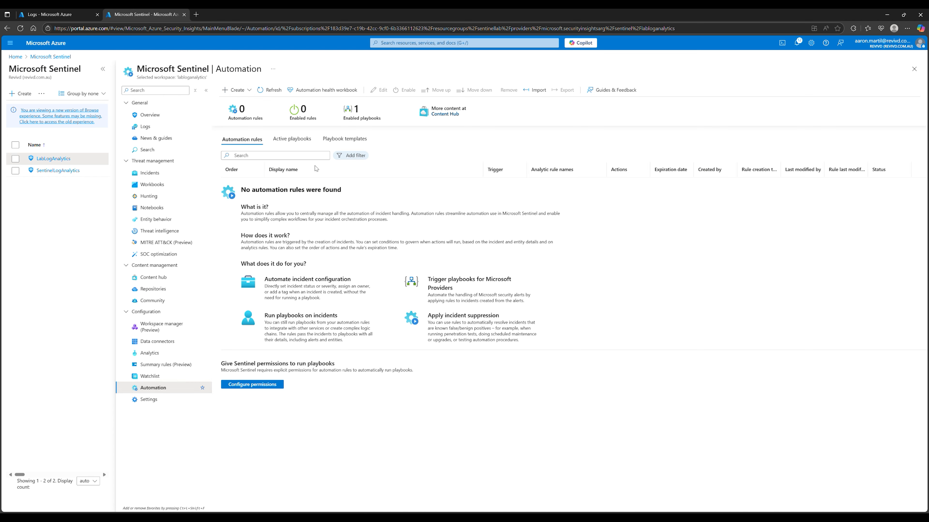
click(297, 140)
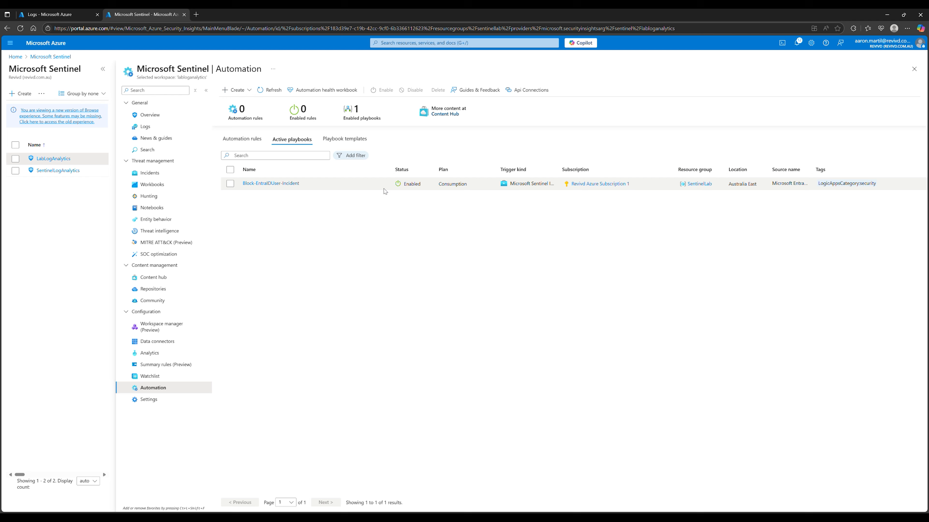
click(250, 142)
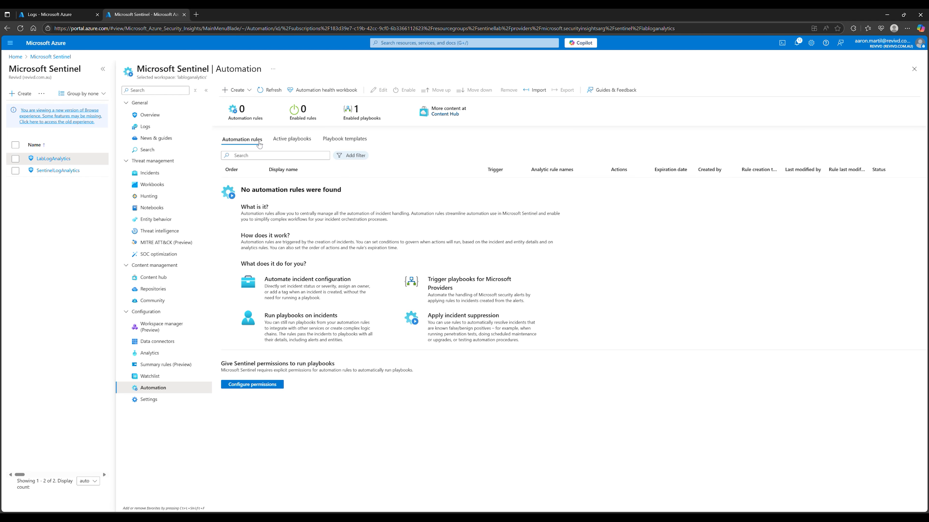
Start an automation rule named "Block Rejected MFA Accounts" with the condition that the analytic rule name contains MFA Rejected by User.
click(252, 92)
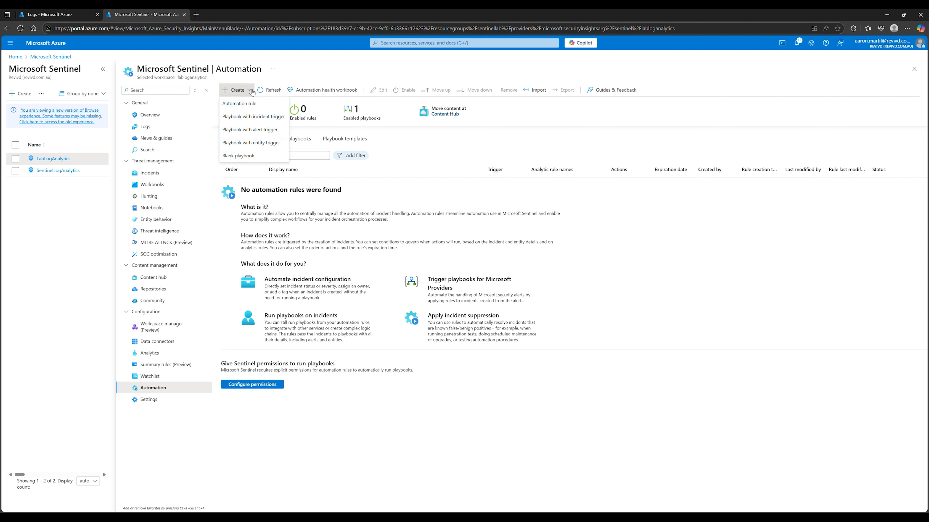
click(251, 104)
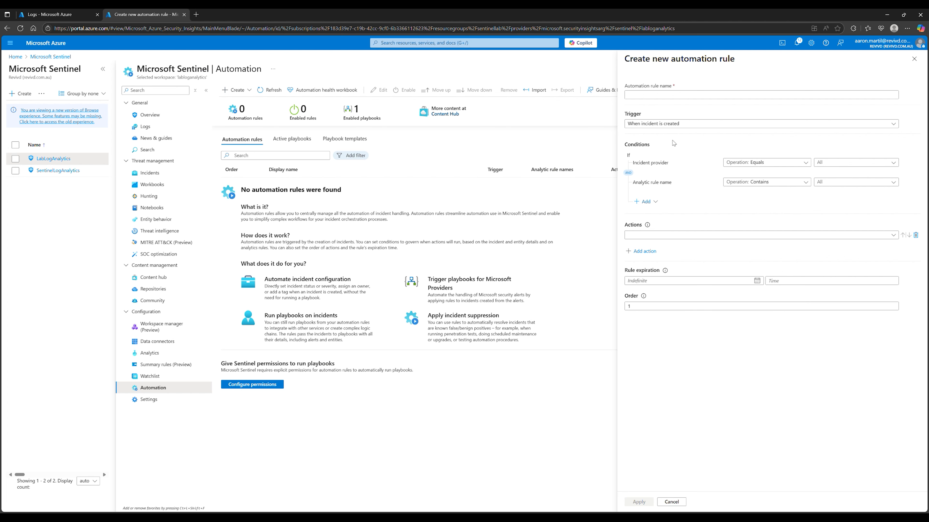
click(659, 96)
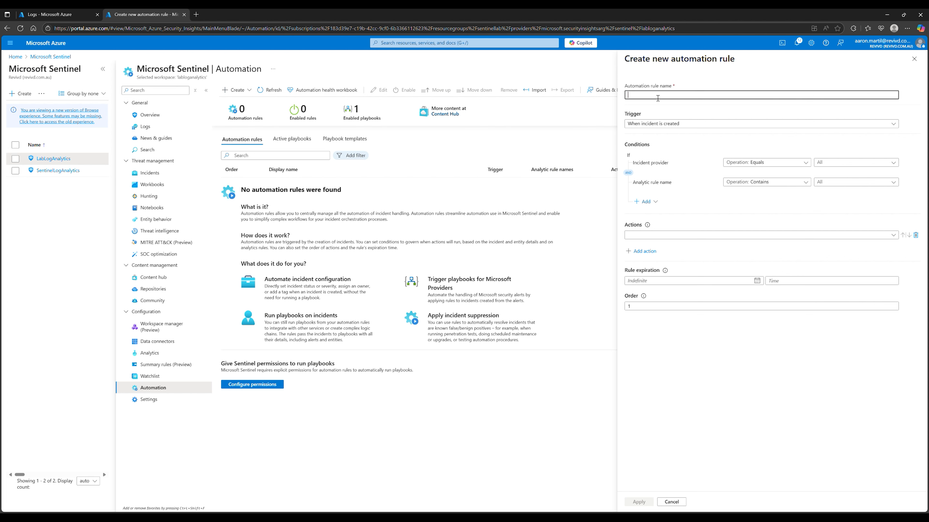
text(Block )
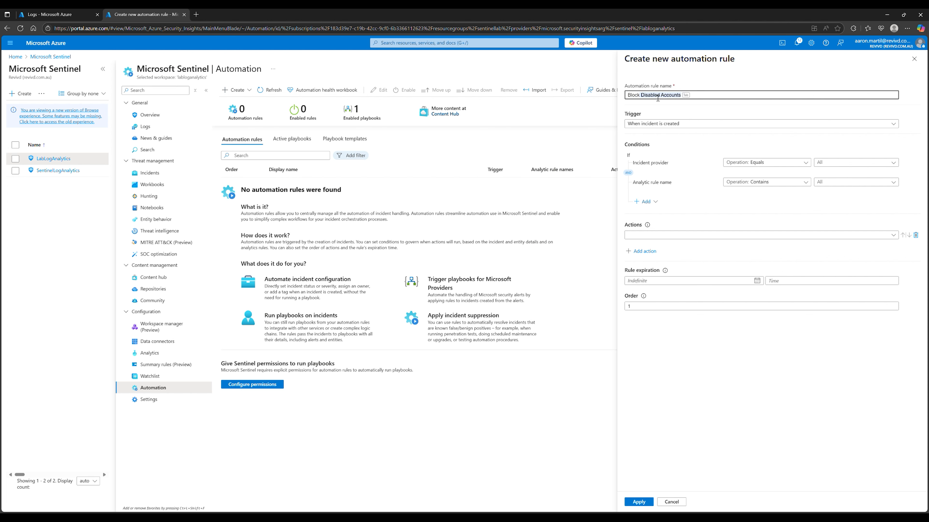
text(Rejected MFA Accounts)
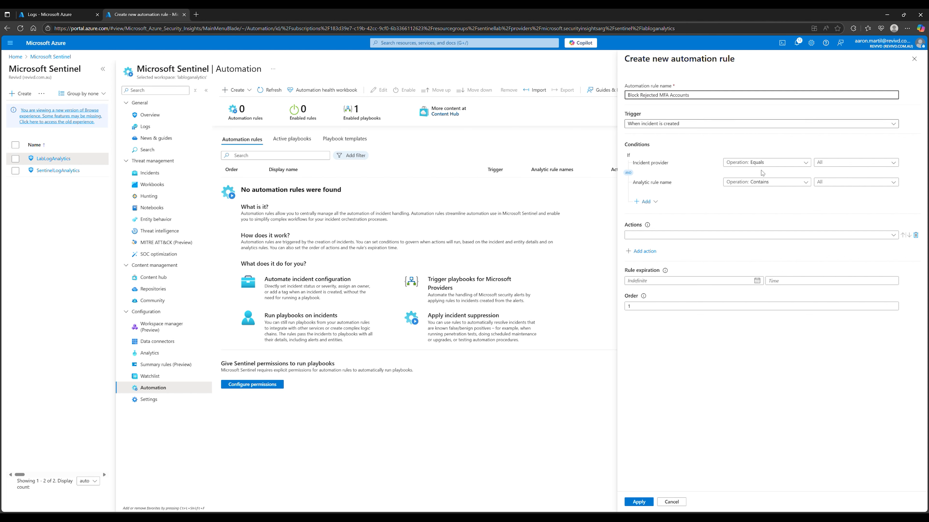
click(837, 182)
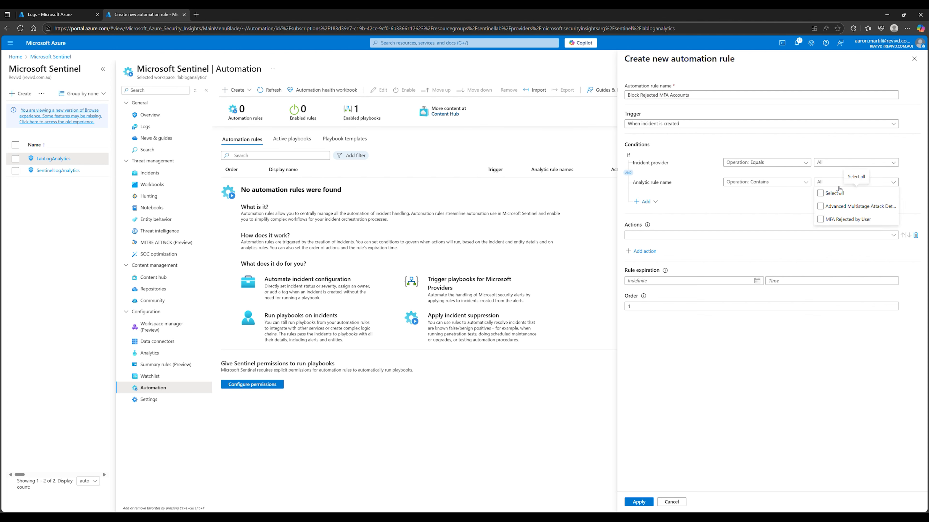
click(821, 220)
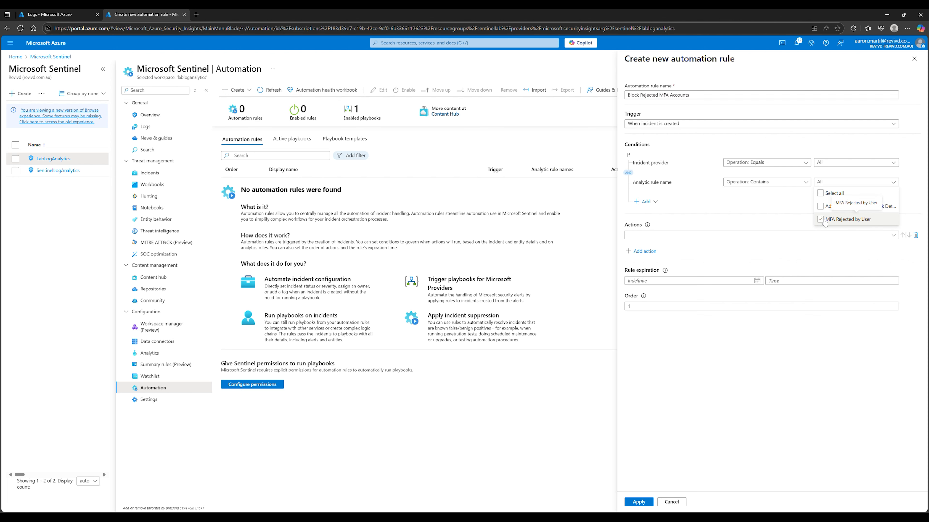
click(744, 211)
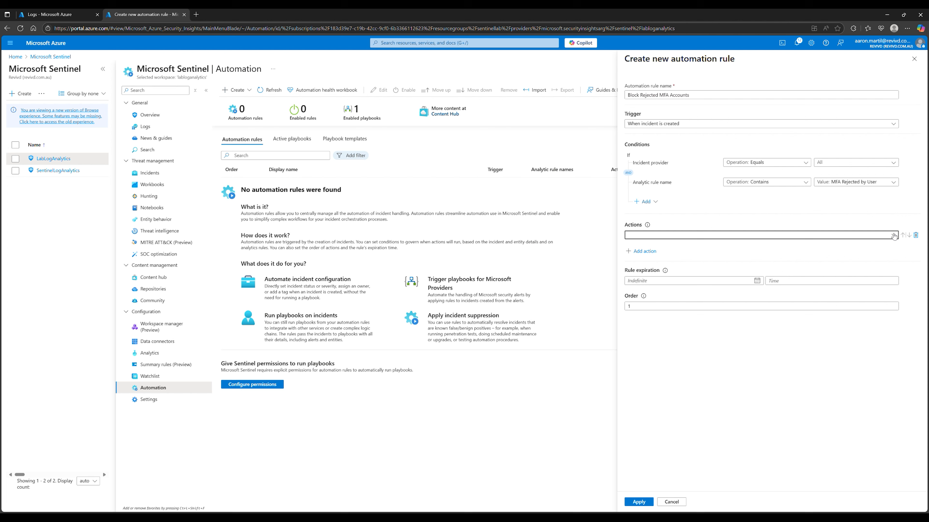
Set the automation rule's action to run the Block-EntraIDUser-Incident playbook and save the rule.
click(764, 235)
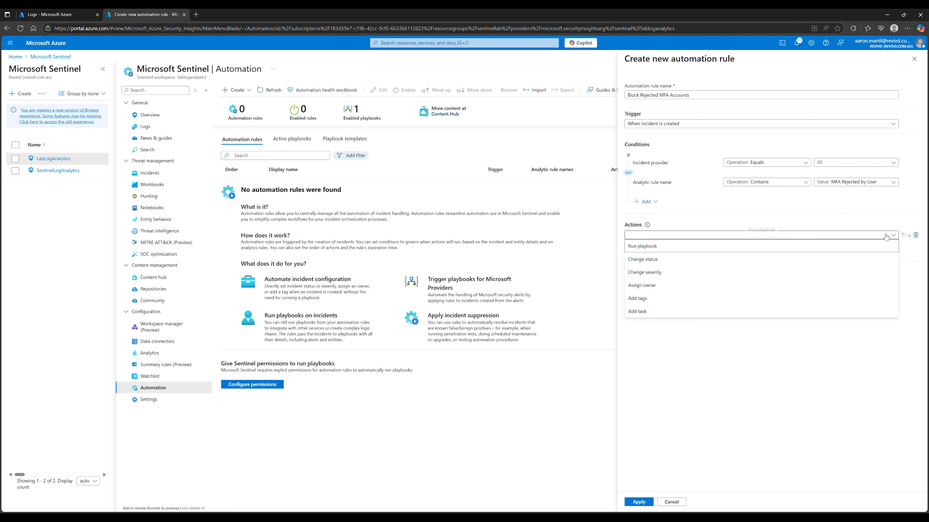
click(661, 250)
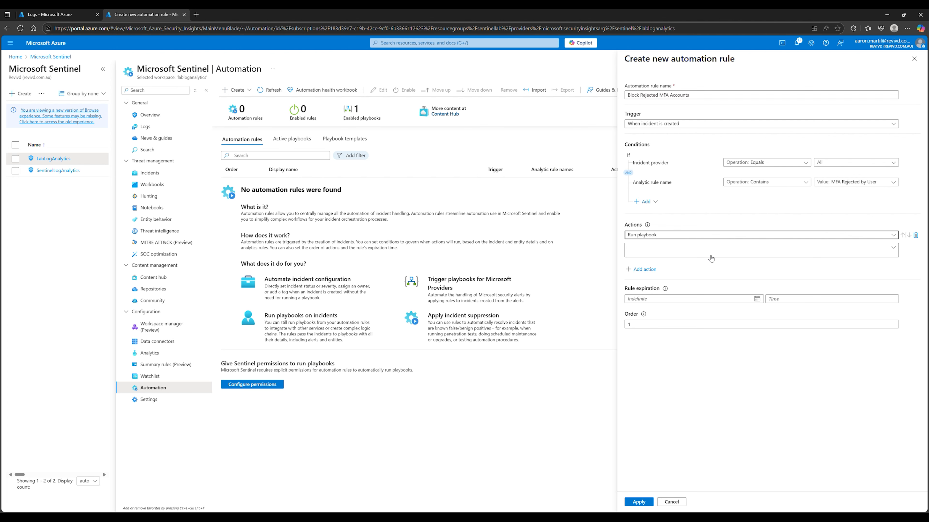
click(711, 255)
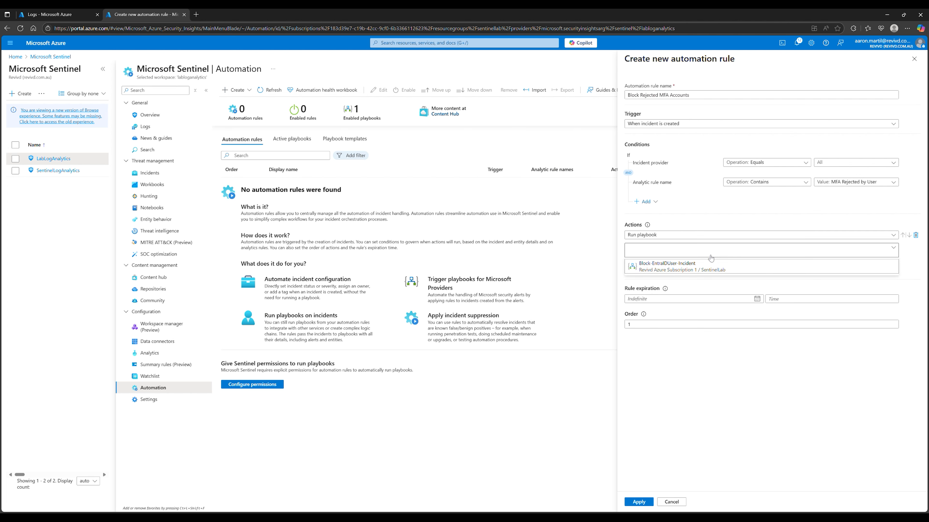
click(694, 270)
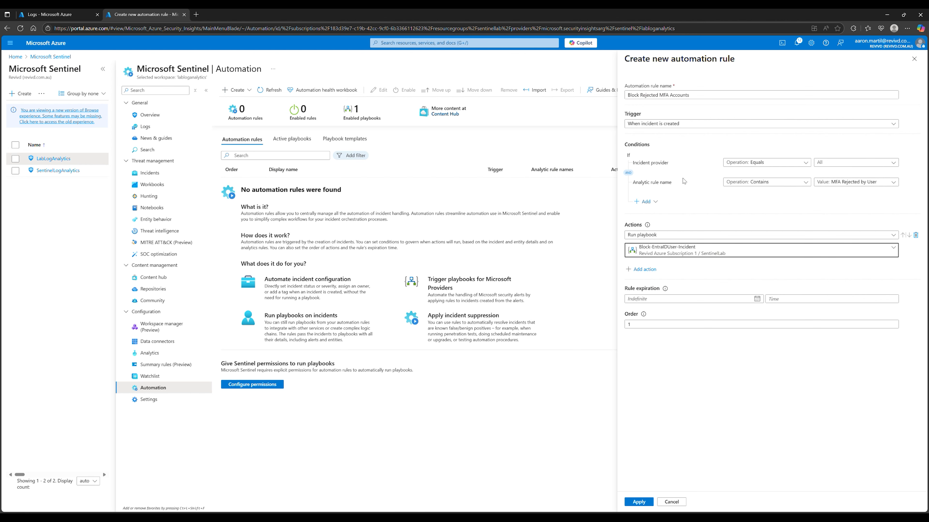
click(635, 502)
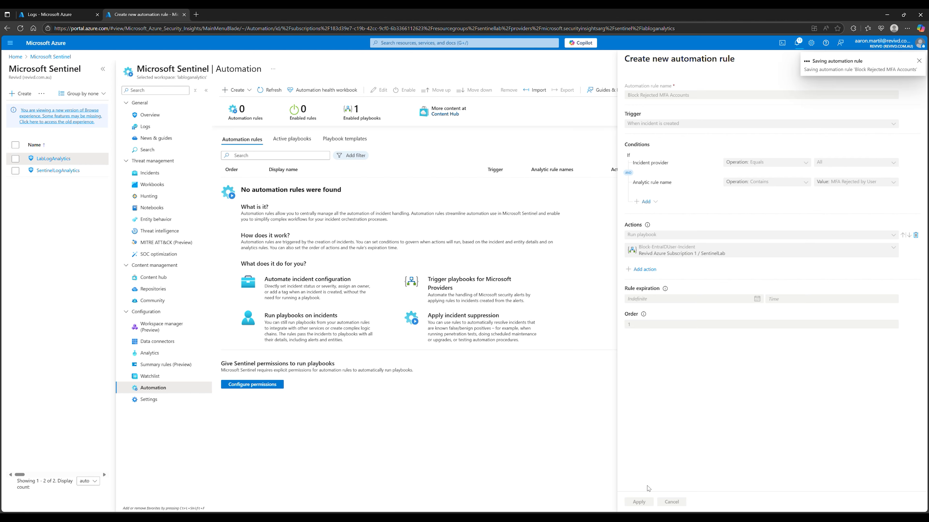